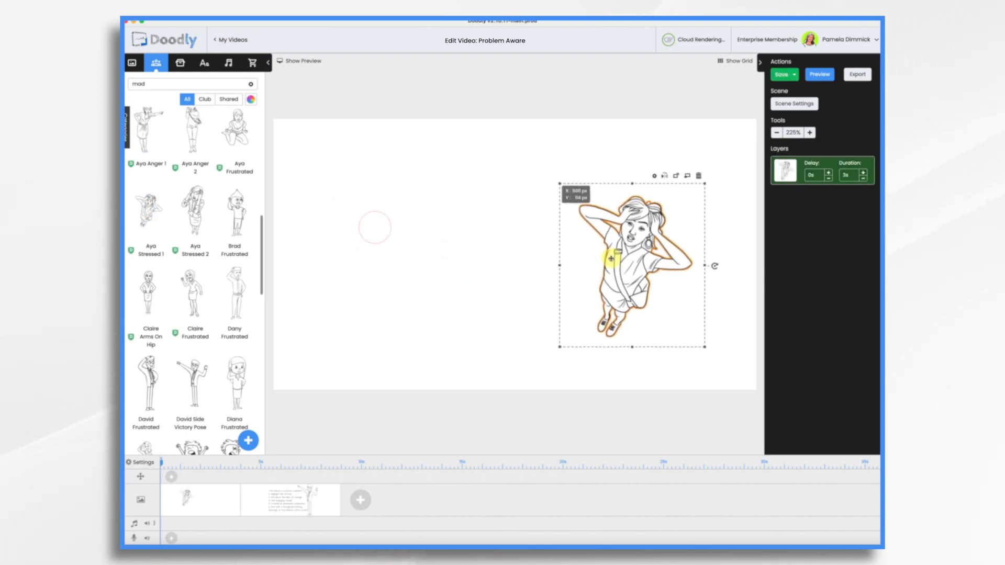
# Enlarge the stressed woman on the first scene and add the Acme-Regular text "Another missed deadline?" beside her.
pyautogui.moveTo(636, 185)
pyautogui.mouseDown()
pyautogui.moveTo(635, 94)
pyautogui.moveTo(629, 202)
pyautogui.mouseUp()
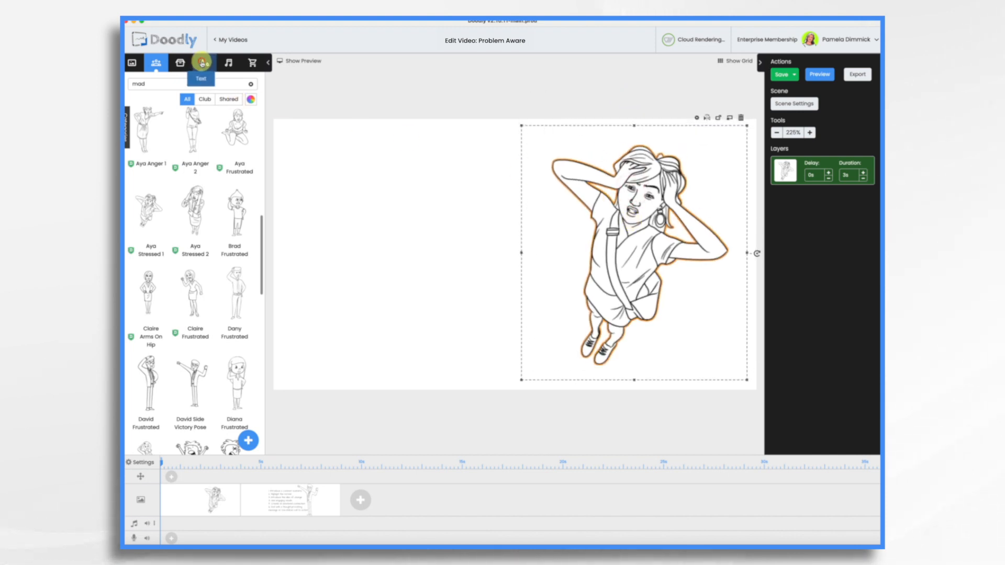
pyautogui.click(203, 63)
pyautogui.moveTo(202, 107); pyautogui.dragTo(397, 181)
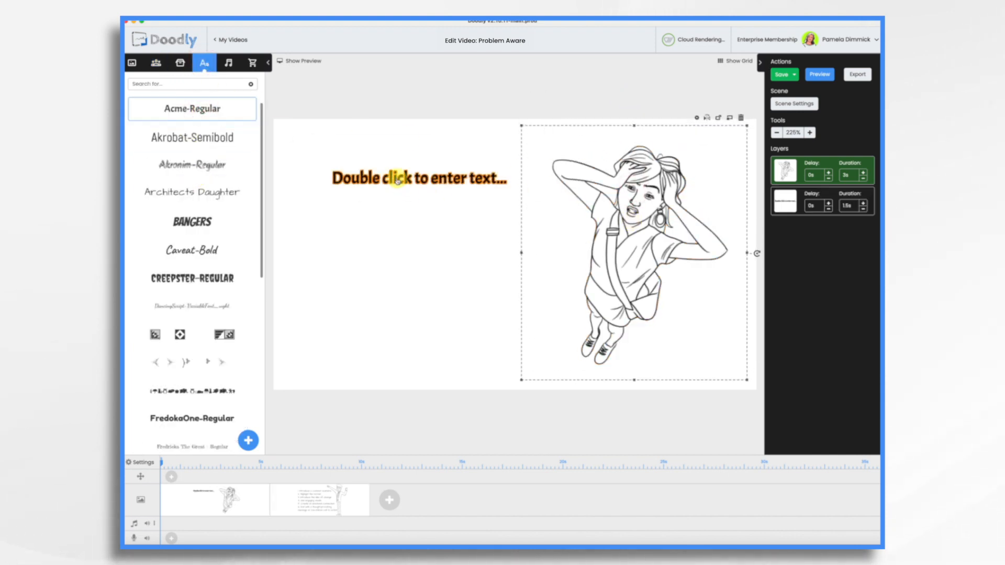
pyautogui.doubleClick(398, 181)
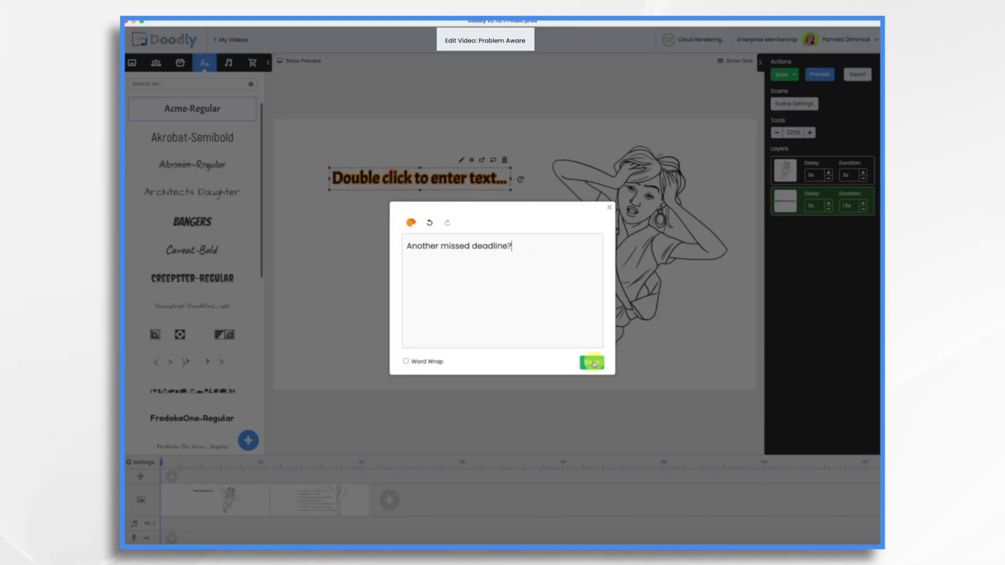
pyautogui.click(594, 365)
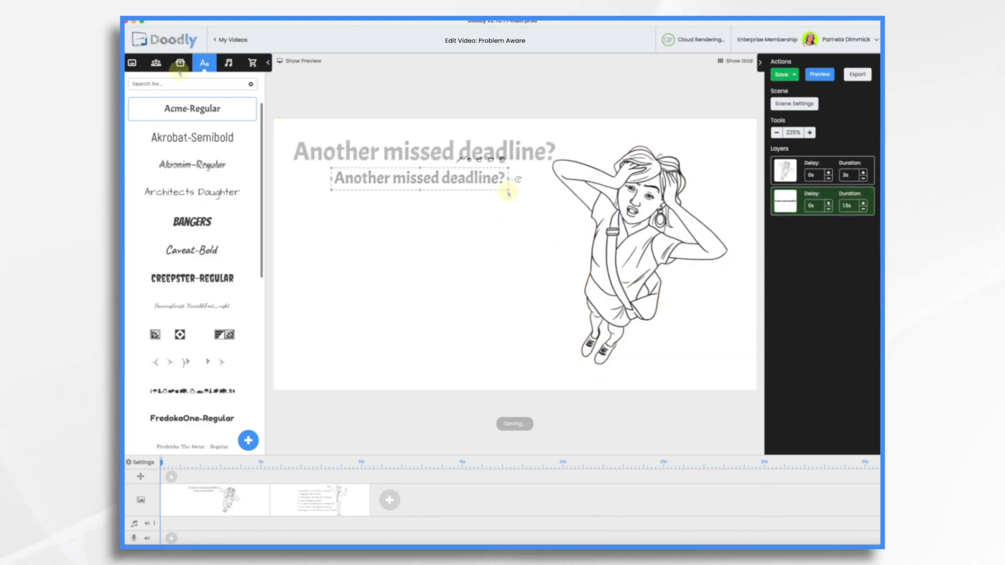
# Search the props for "paper" and place the Paperwork stack beneath the heading, beside the woman.
pyautogui.click(180, 63)
pyautogui.click(177, 83)
pyautogui.write('arrow')
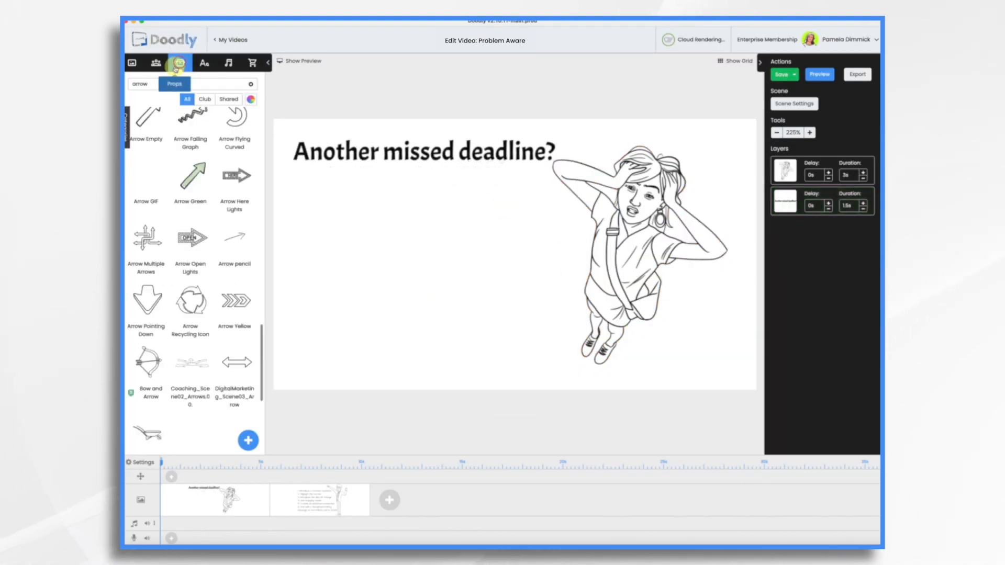
pyautogui.doubleClick(177, 86)
pyautogui.write('paper')
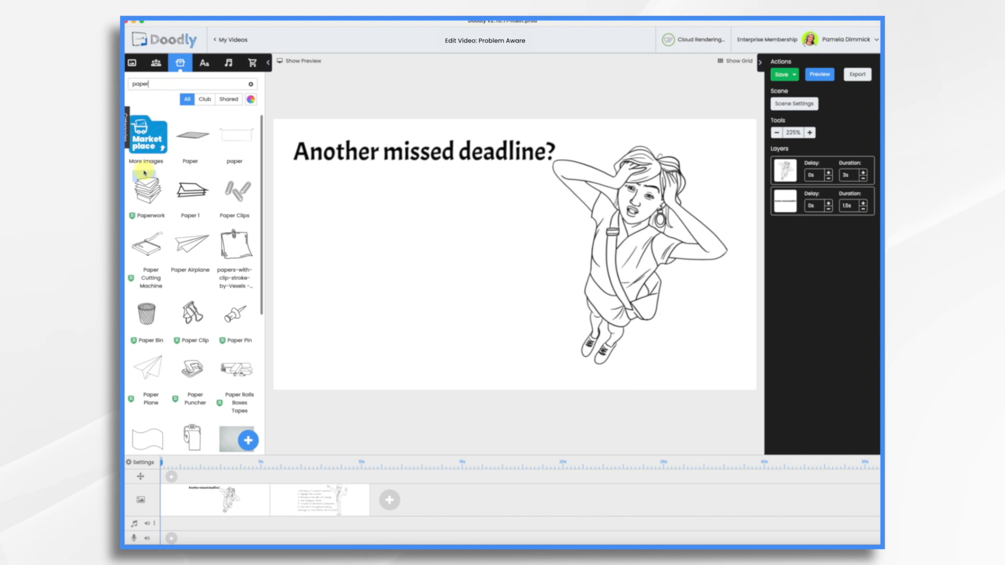
pyautogui.moveTo(147, 198); pyautogui.dragTo(336, 258)
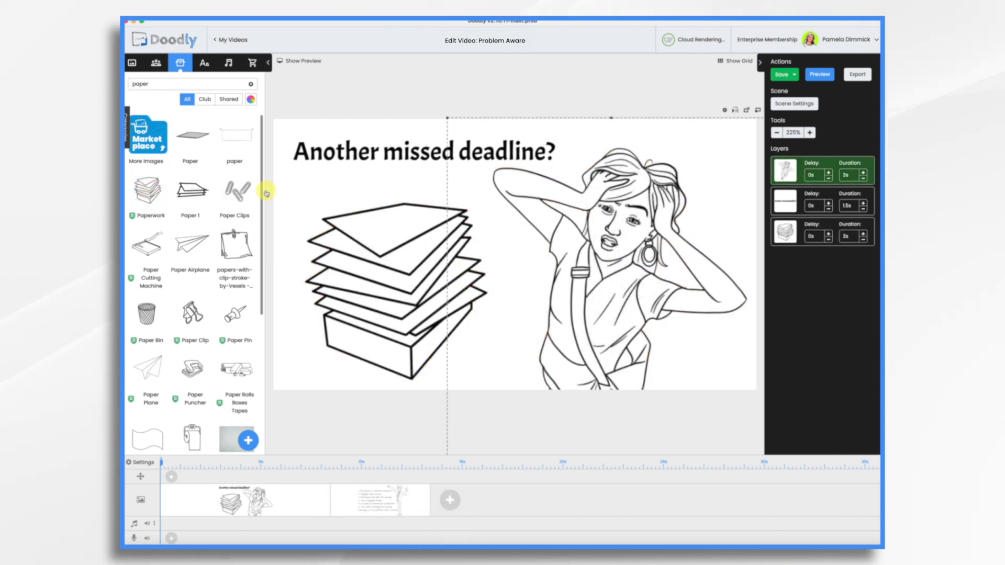
# Import Unaware Narration.mp3 from the Week 11 folder as a new sound.
pyautogui.click(229, 65)
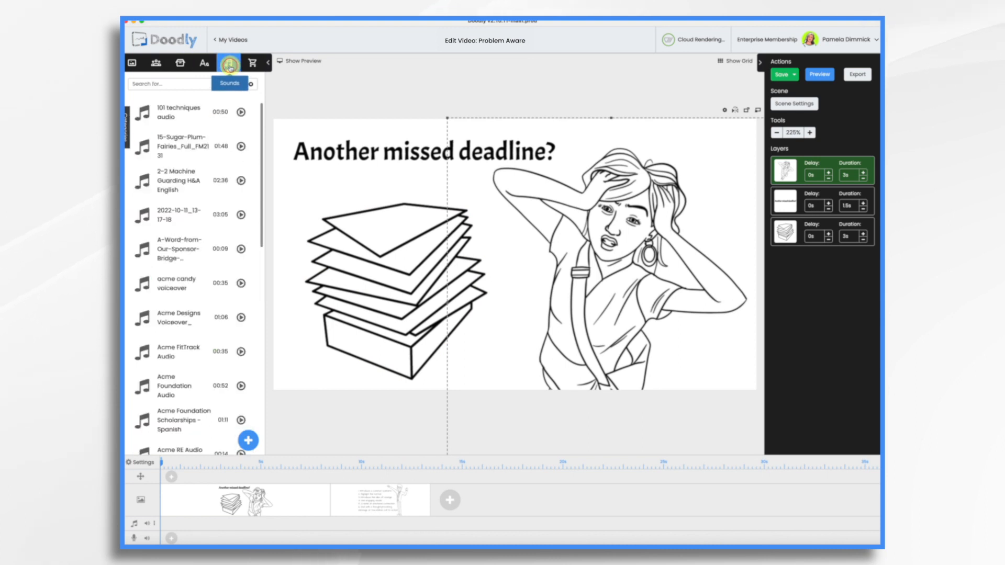
pyautogui.click(250, 447)
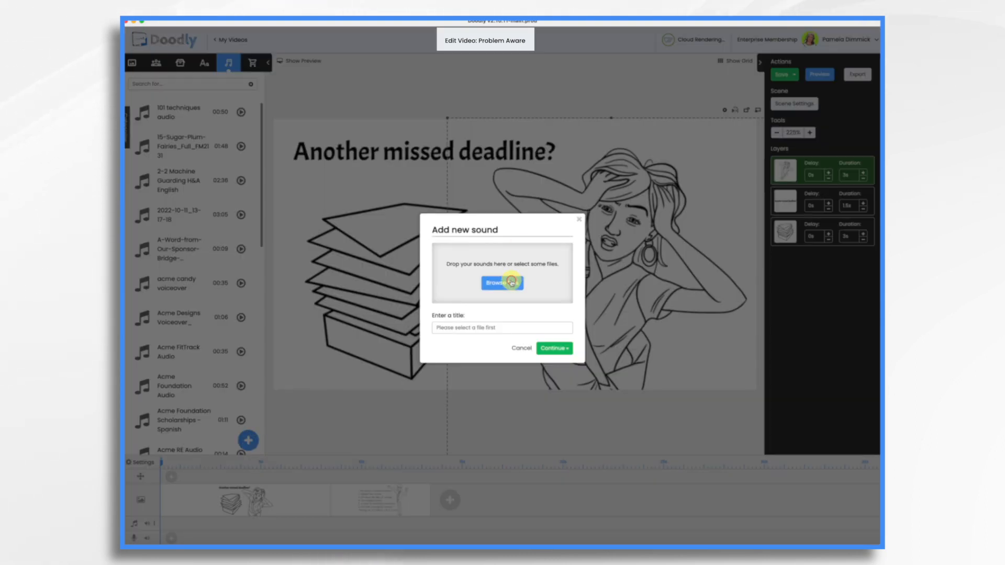
pyautogui.click(512, 283)
pyautogui.click(464, 234)
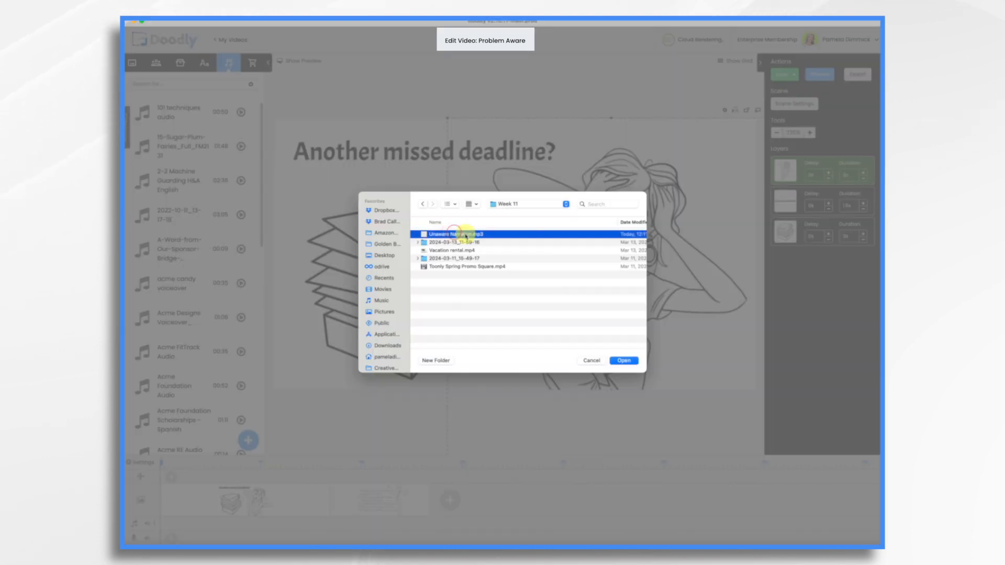
pyautogui.click(627, 361)
pyautogui.click(550, 352)
# Place the Unaware Narration sound on the voiceover track, aligned with the start of the timeline.
pyautogui.moveTo(186, 112); pyautogui.dragTo(189, 534)
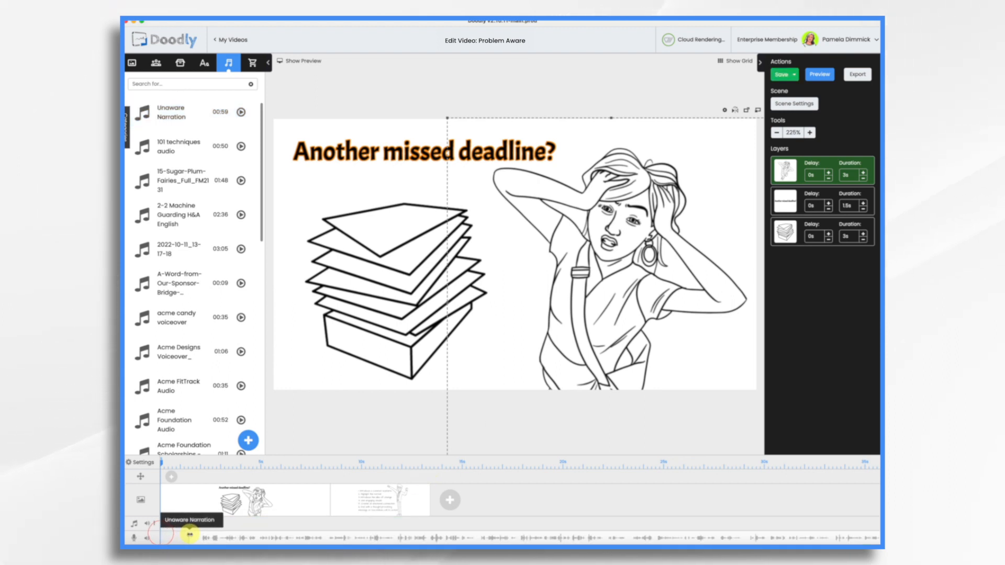
pyautogui.moveTo(279, 537); pyautogui.dragTo(243, 538)
pyautogui.hscroll(10, 691, 536)
pyautogui.moveTo(741, 536)
pyautogui.mouseDown()
pyautogui.moveTo(782, 539)
pyautogui.moveTo(755, 537)
pyautogui.mouseUp()
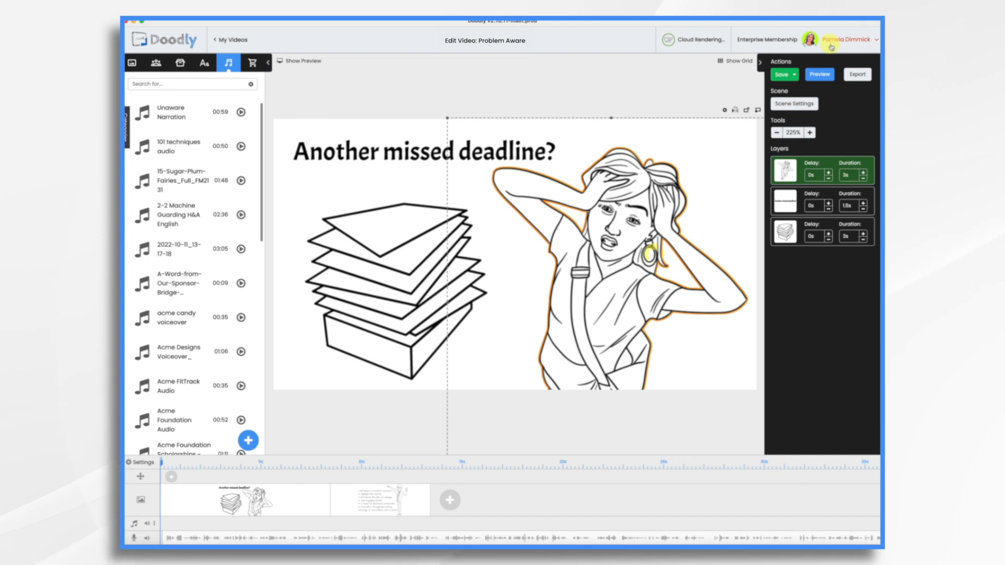
# Preview the video with its narration and increase the extra time of the first scene.
pyautogui.click(823, 76)
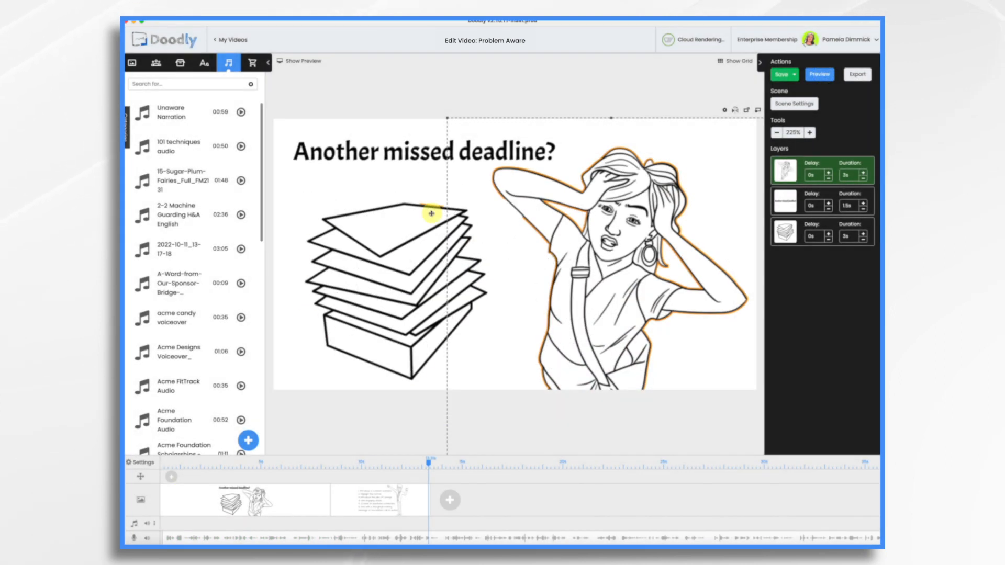
pyautogui.click(432, 213)
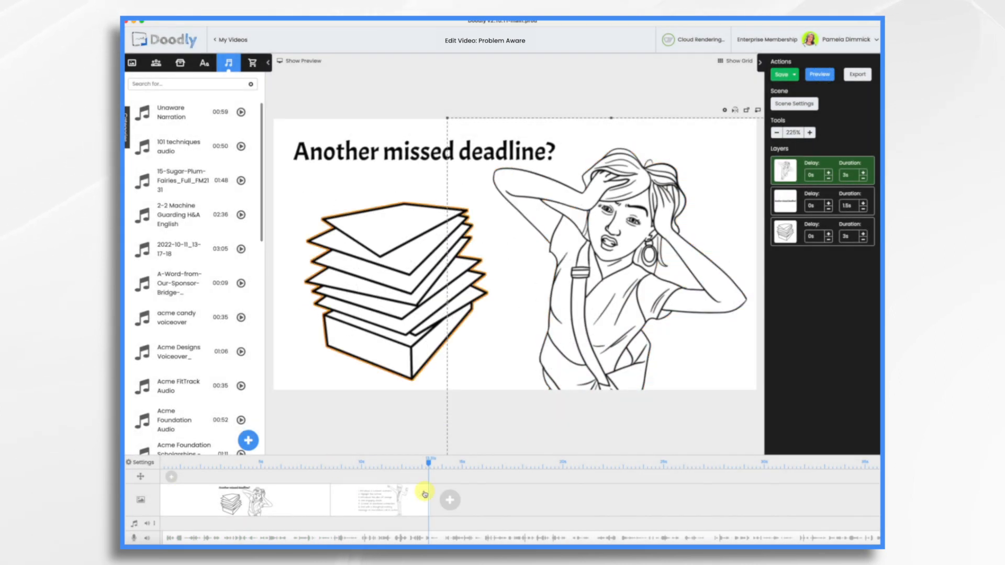
pyautogui.click(644, 341)
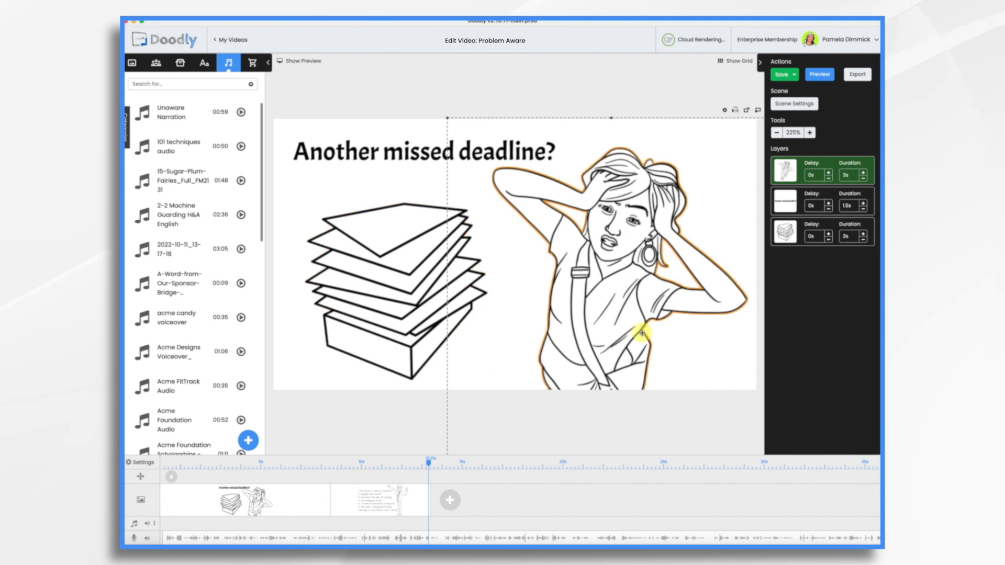
pyautogui.click(796, 104)
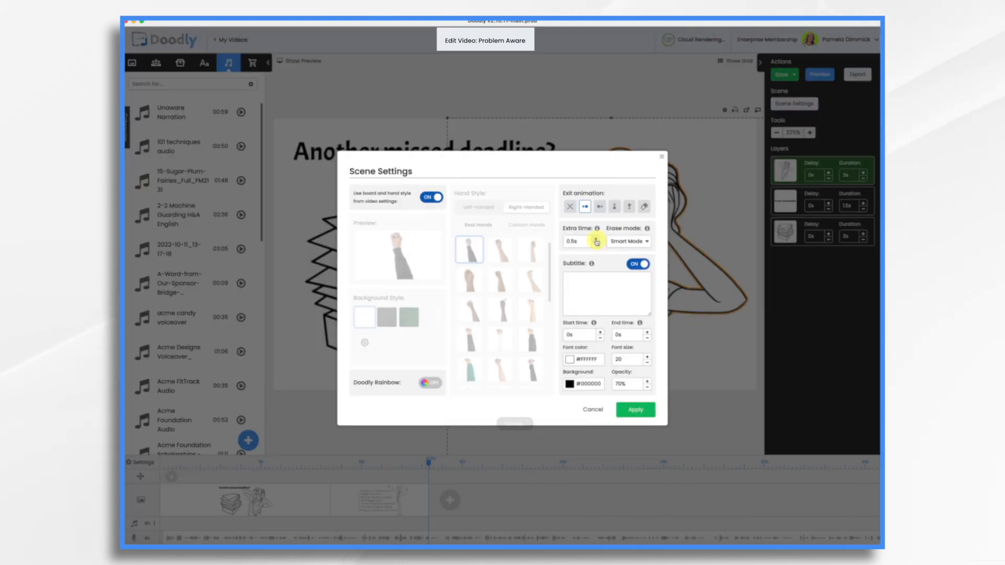
pyautogui.click(595, 239)
pyautogui.click(634, 409)
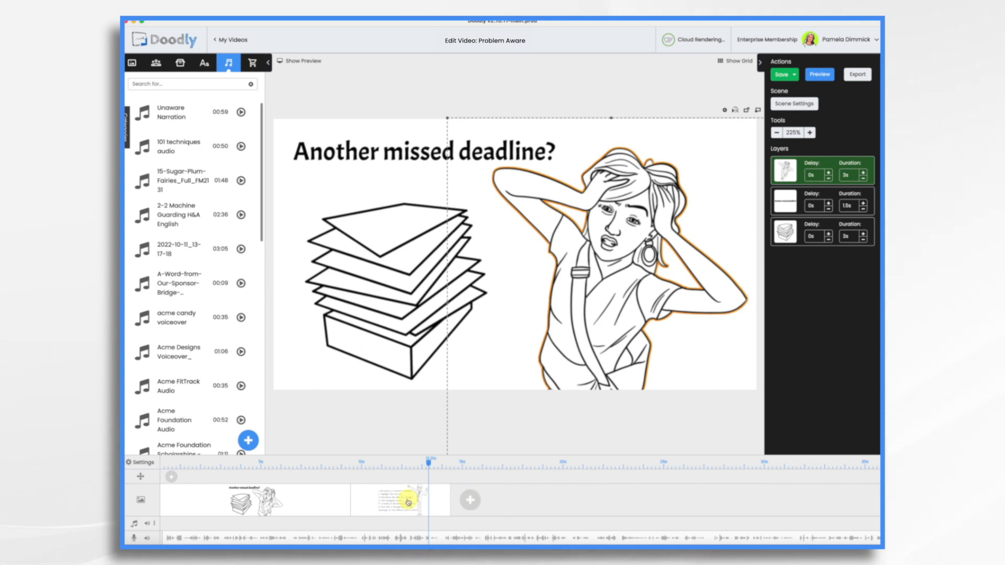
# Insert a blank scene before the numbered-list scene and place the Bold Circle from the Shapes props in its centre.
pyautogui.rightClick(362, 501)
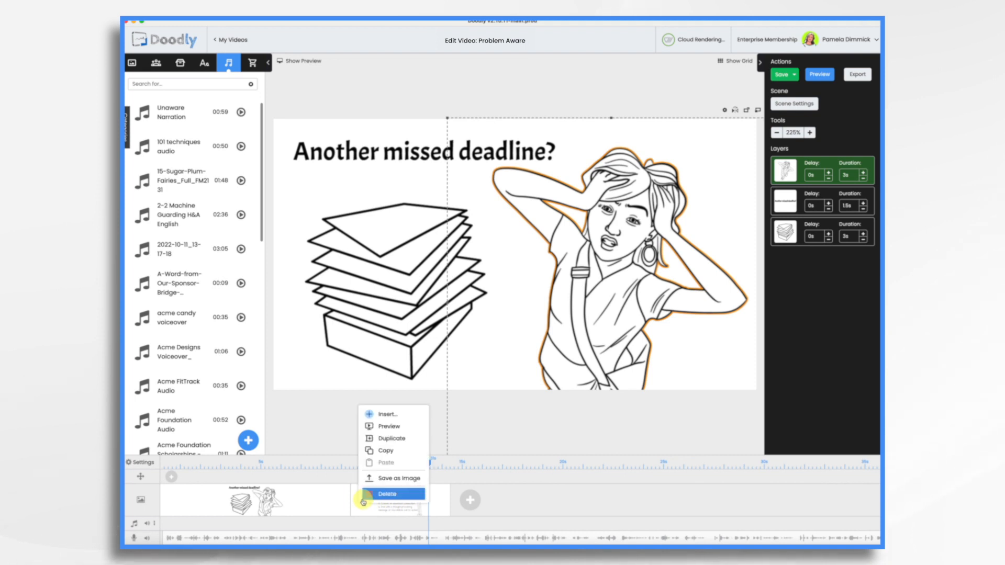
pyautogui.click(383, 414)
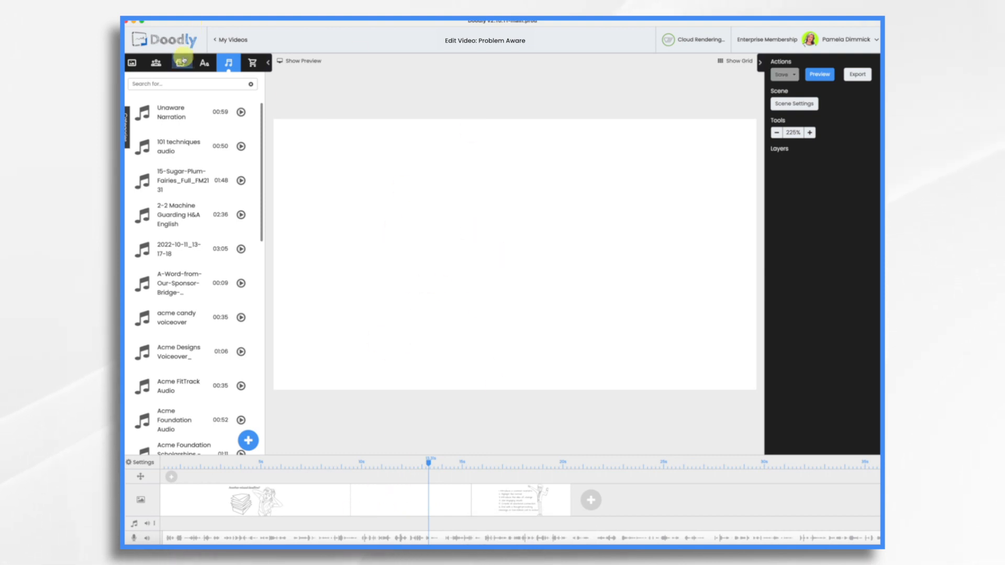
pyautogui.click(180, 63)
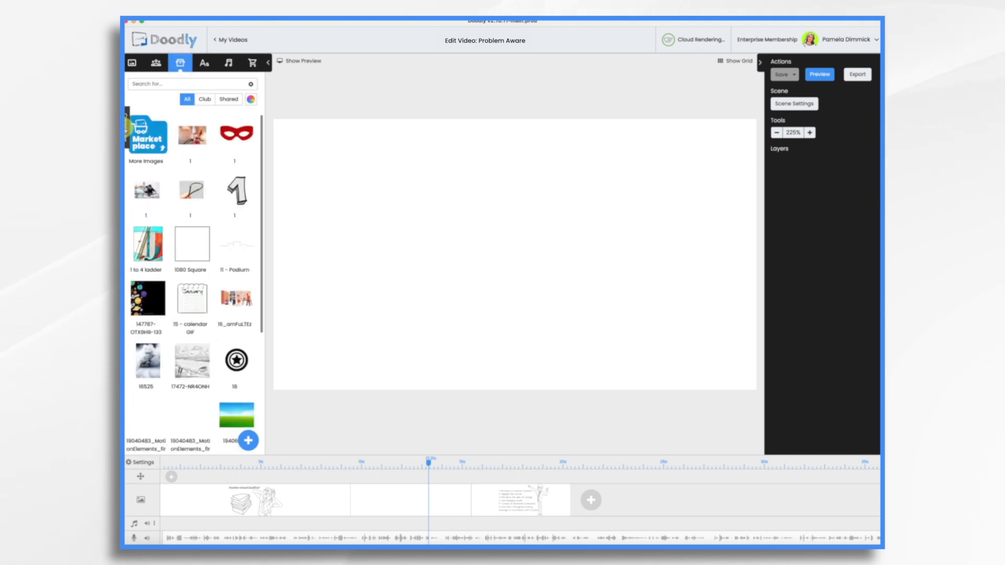
pyautogui.click(127, 129)
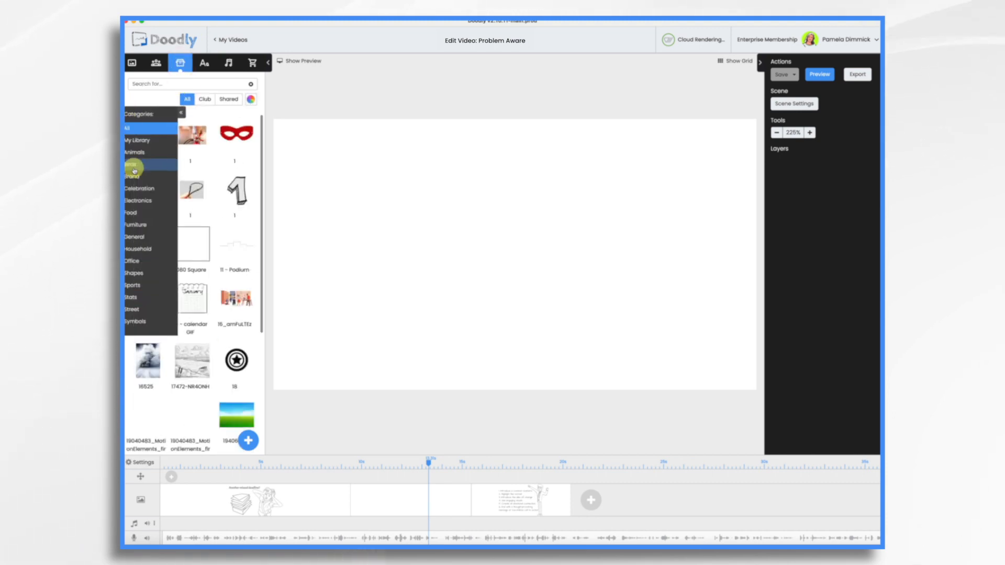
pyautogui.click(138, 272)
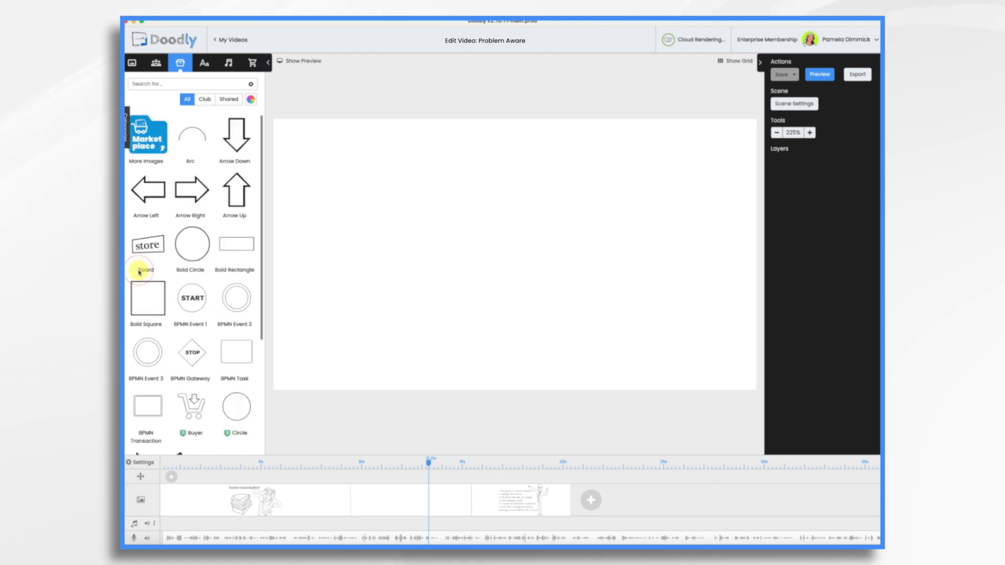
pyautogui.moveTo(190, 242); pyautogui.dragTo(490, 255)
# Add a curved arrow over the circle and an angry woman, found with the character search "mad", beside it.
pyautogui.scroll(-10, 236, 265)
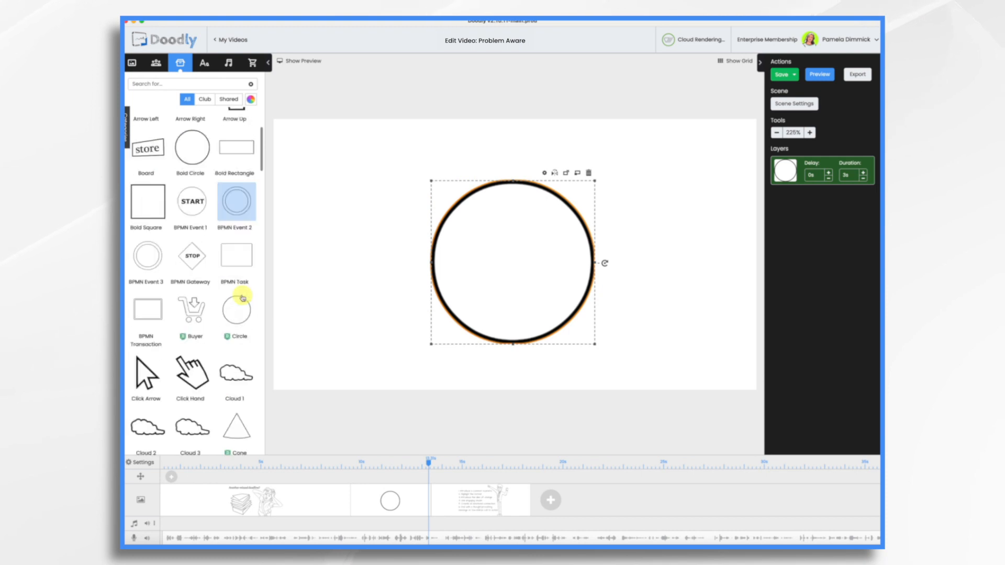
pyautogui.moveTo(250, 216); pyautogui.dragTo(651, 157)
pyautogui.click(156, 63)
pyautogui.click(171, 84)
pyautogui.write('mad')
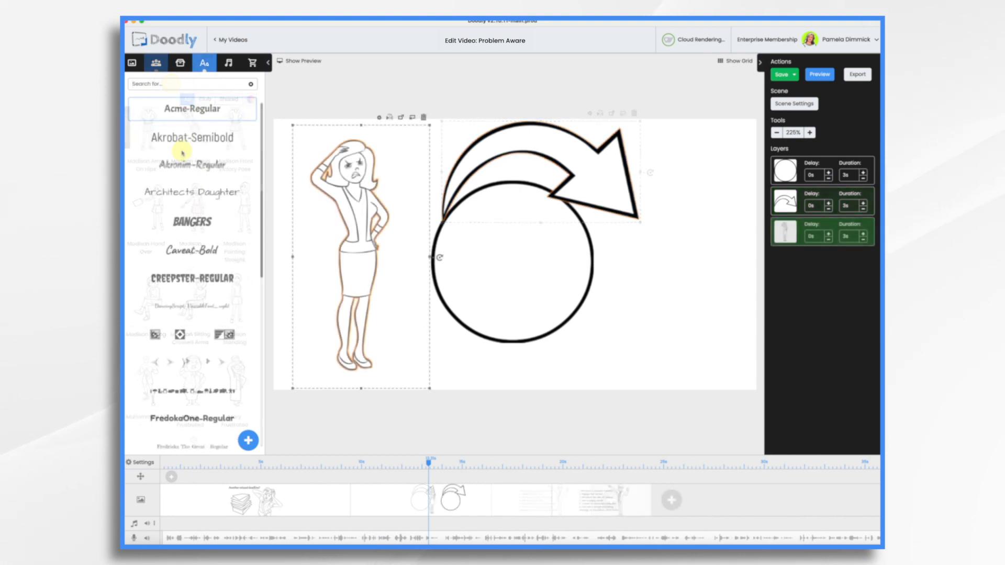
# Add the Akrobat-Semibold text "Endless Cycle of Busyness", enlarge it and position it beneath the circle.
pyautogui.moveTo(185, 138); pyautogui.dragTo(498, 359)
pyautogui.doubleClick(471, 353)
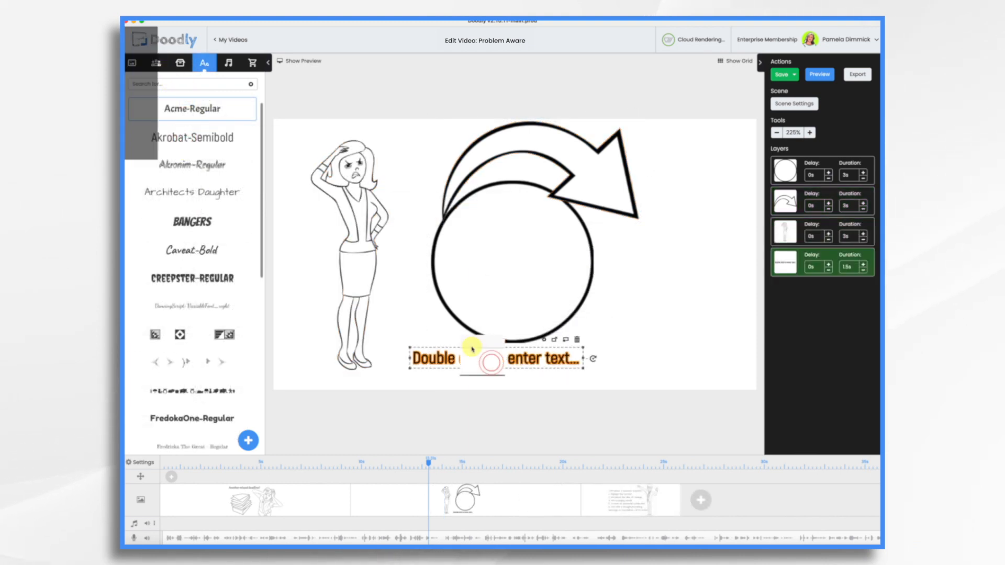
pyautogui.write('Endless Cycle of Busyness')
pyautogui.click(591, 362)
pyautogui.moveTo(586, 361); pyautogui.dragTo(714, 381)
pyautogui.click(516, 284)
pyautogui.moveTo(587, 365); pyautogui.dragTo(557, 368)
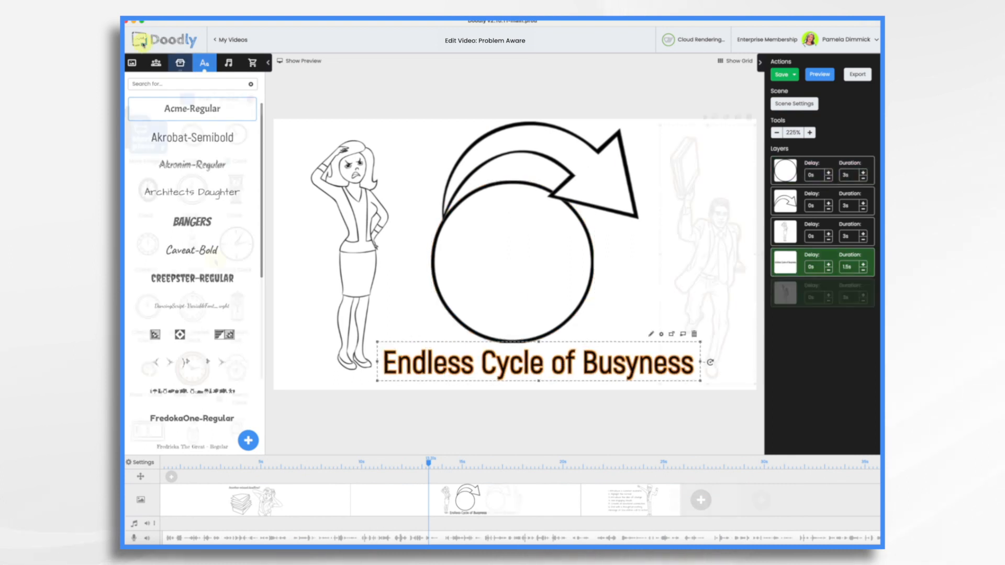
# Swap the bold circle for the Analog Clock prop and enlarge the clock beneath the curved arrow.
pyautogui.moveTo(236, 244); pyautogui.dragTo(466, 270)
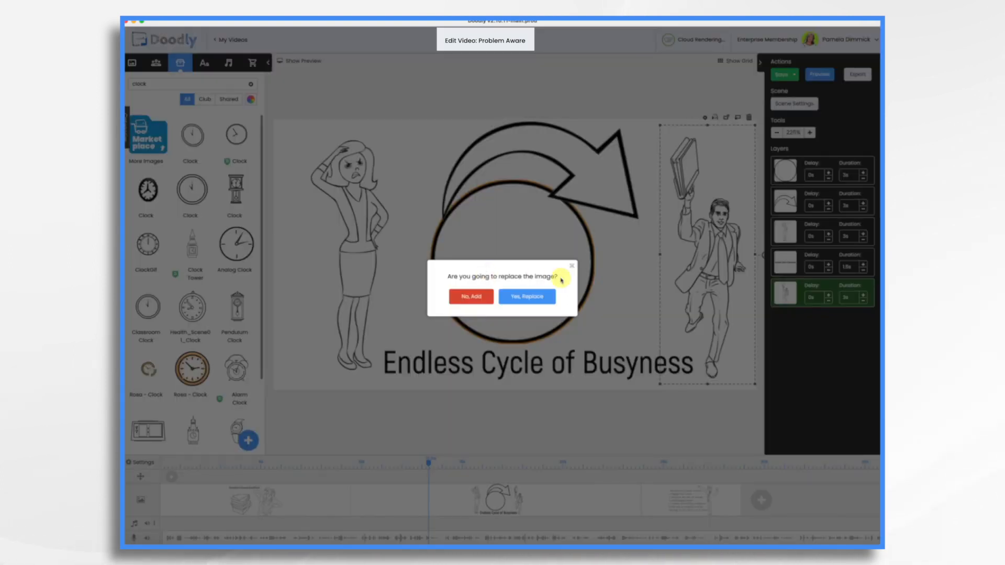
pyautogui.click(527, 296)
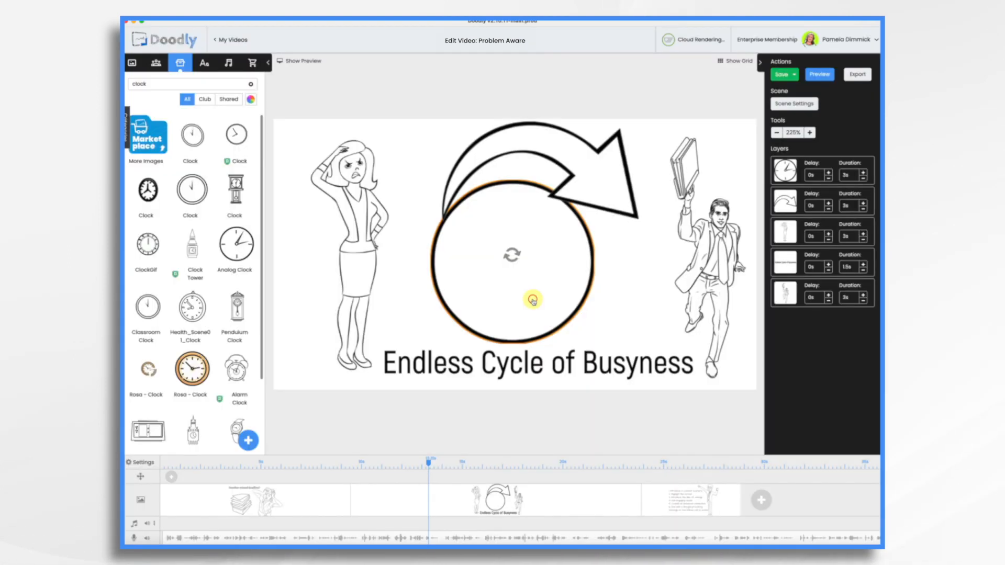
pyautogui.click(574, 264)
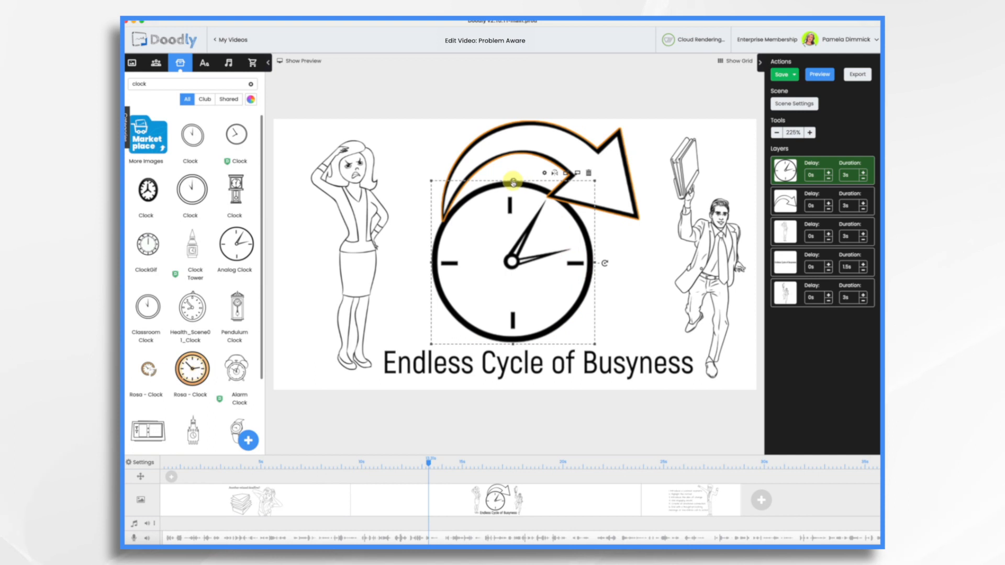
pyautogui.moveTo(513, 182); pyautogui.dragTo(507, 159)
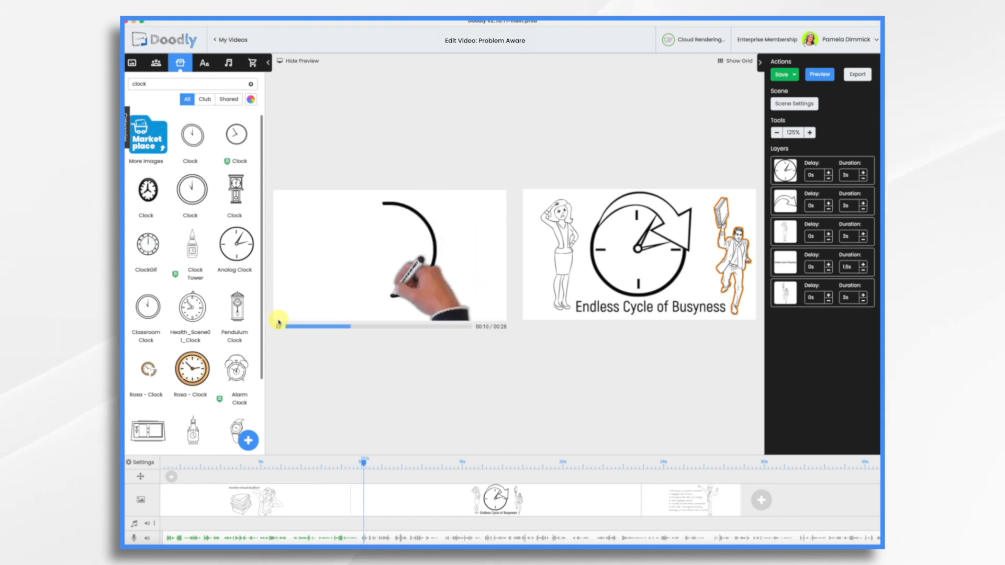
# On the first scene, set the woman's draw duration to 0 s and the paperwork's to 2 s, and replay the preview.
pyautogui.click(278, 328)
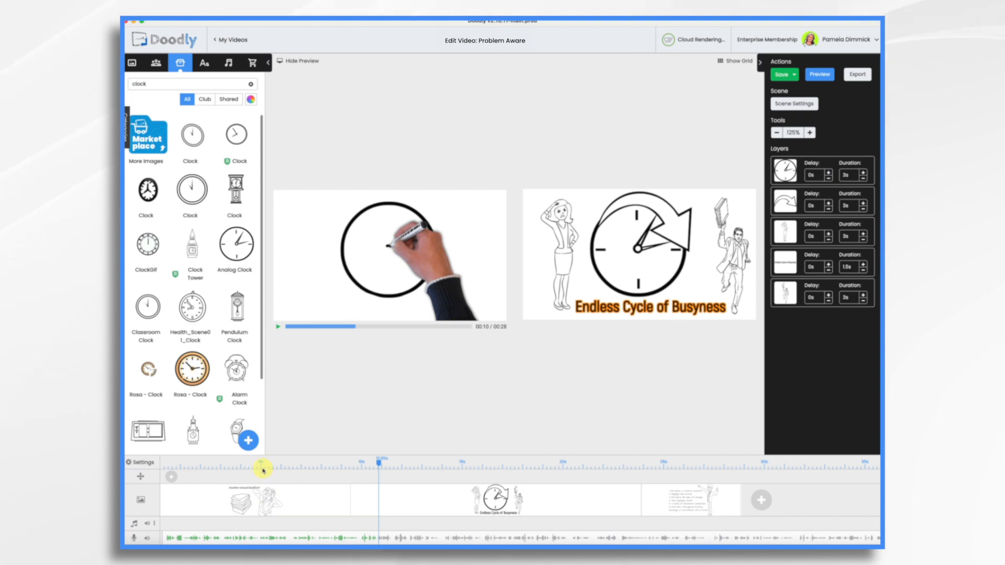
pyautogui.click(306, 501)
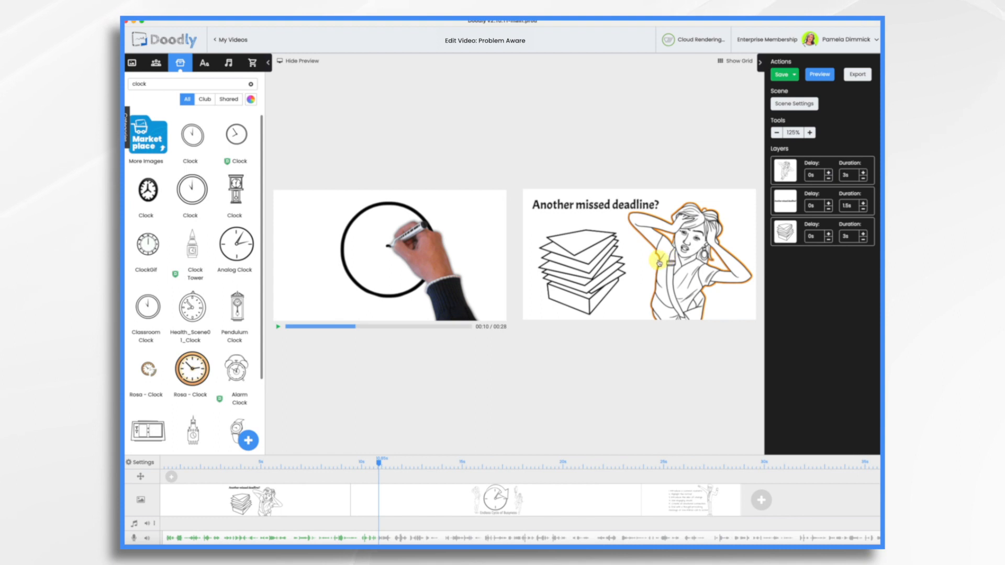
pyautogui.click(863, 180)
pyautogui.click(863, 180)
pyautogui.click(862, 180)
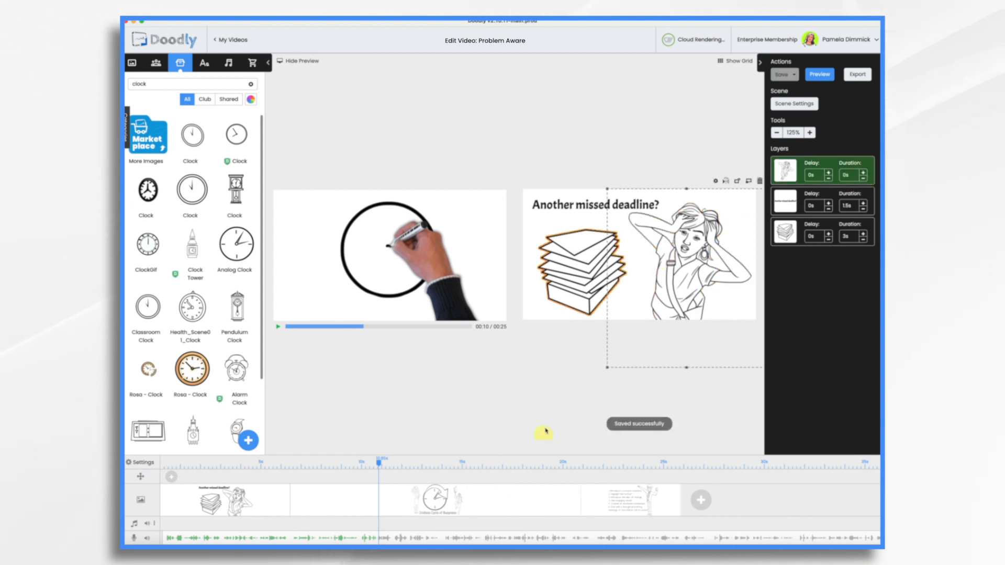
pyautogui.click(862, 242)
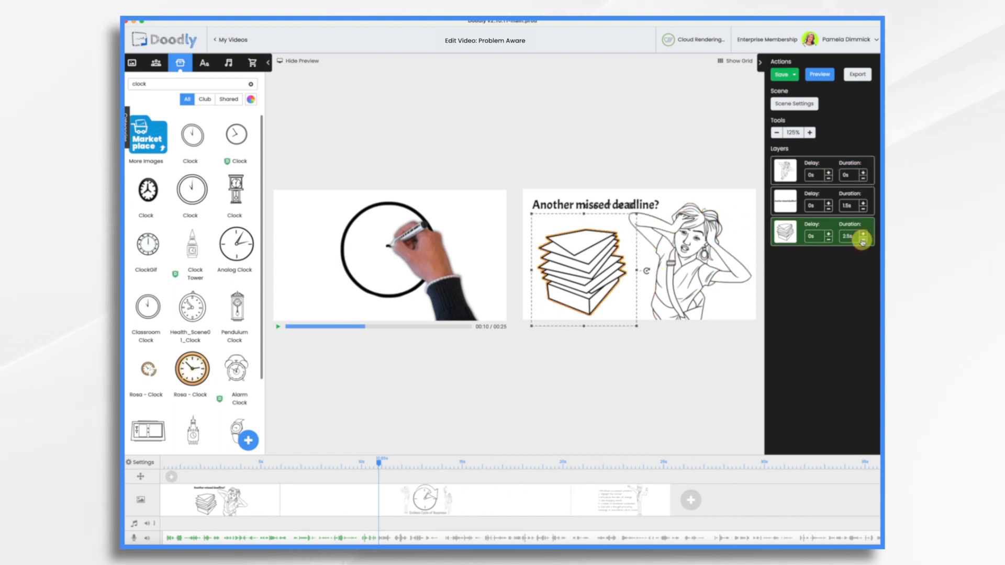
pyautogui.click(210, 461)
pyautogui.click(277, 328)
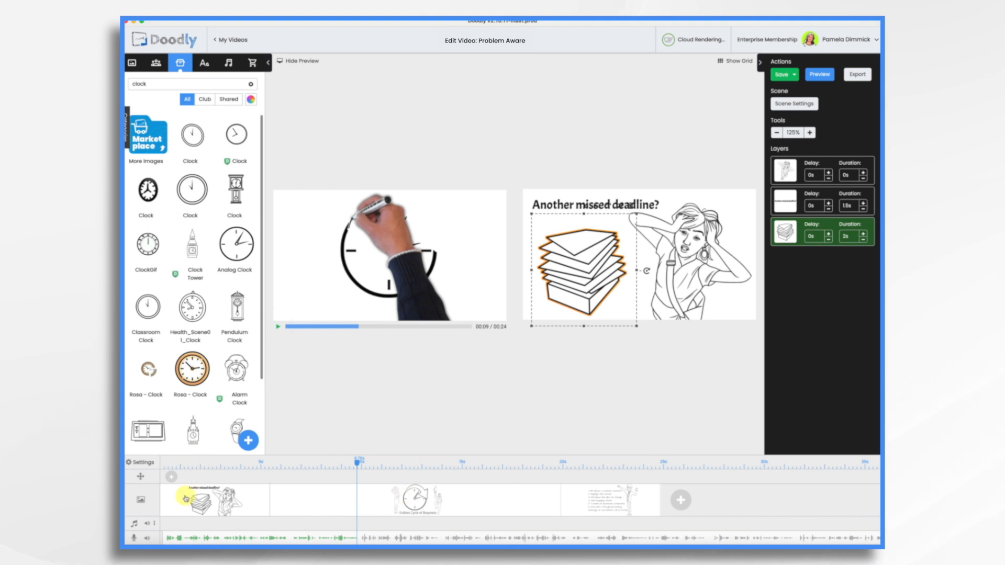
# Change the video's drawing hand to a right-handed 2D cartoon hand with a white sleeve and play the preview.
pyautogui.click(143, 463)
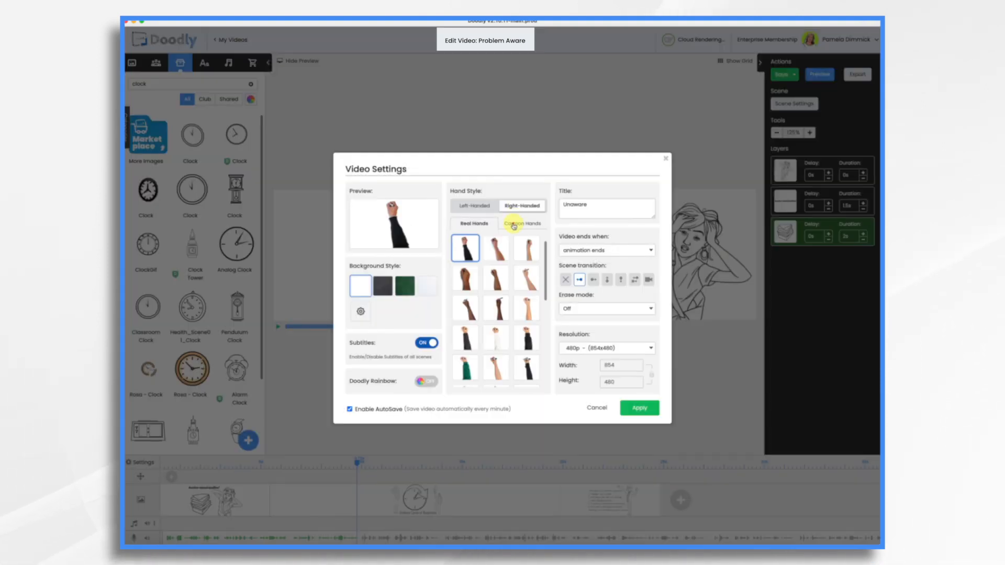
pyautogui.click(513, 225)
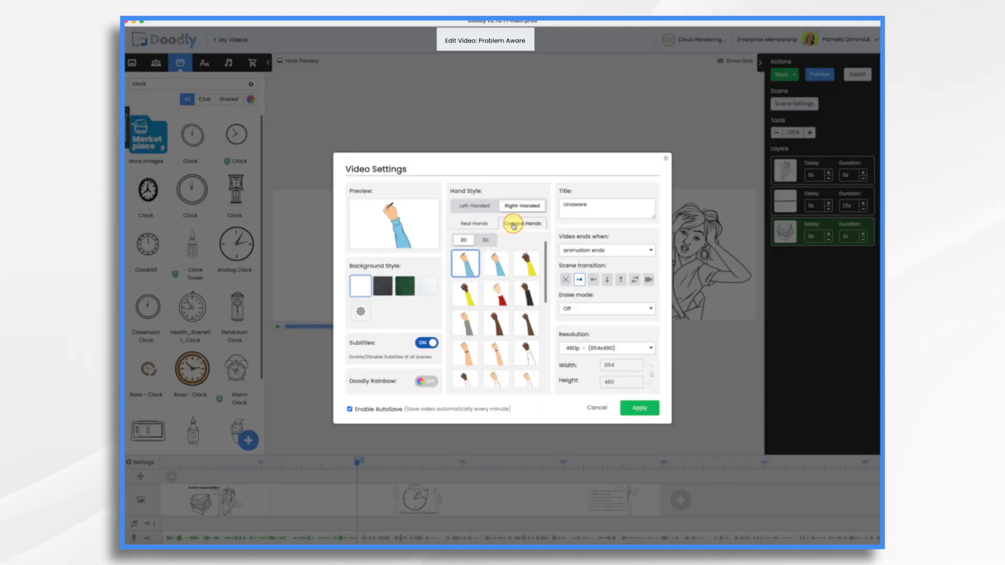
pyautogui.click(495, 383)
pyautogui.click(639, 408)
pyautogui.click(278, 327)
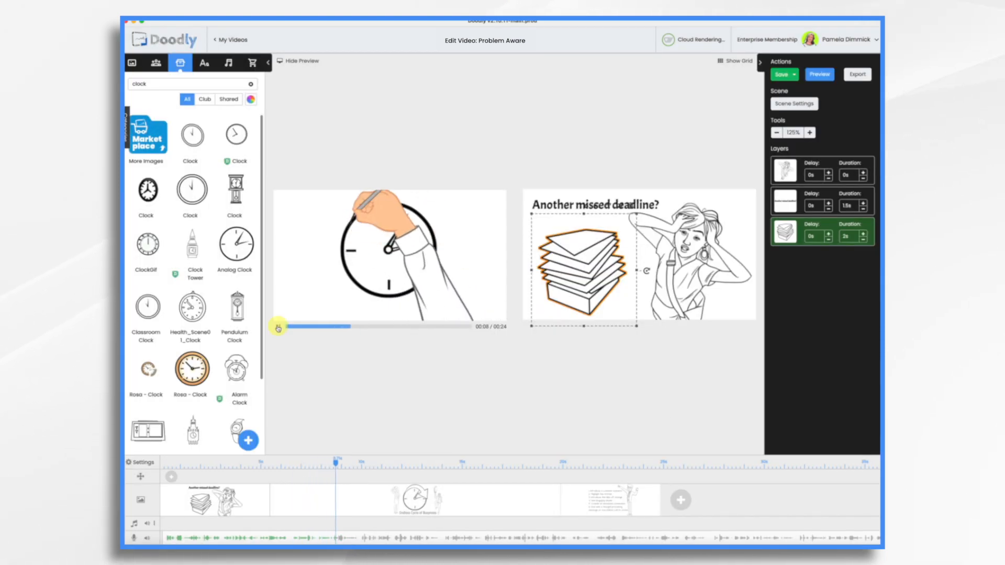
# Pause the preview and, on the second scene, set the clock's draw duration to 0 s and the curved arrow's to 1 s.
pyautogui.click(278, 328)
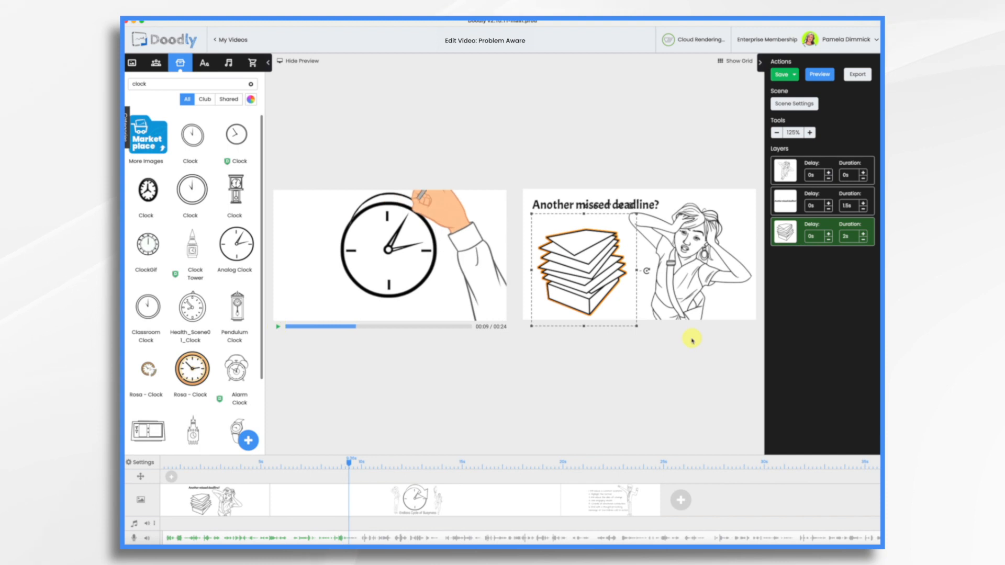
pyautogui.click(357, 490)
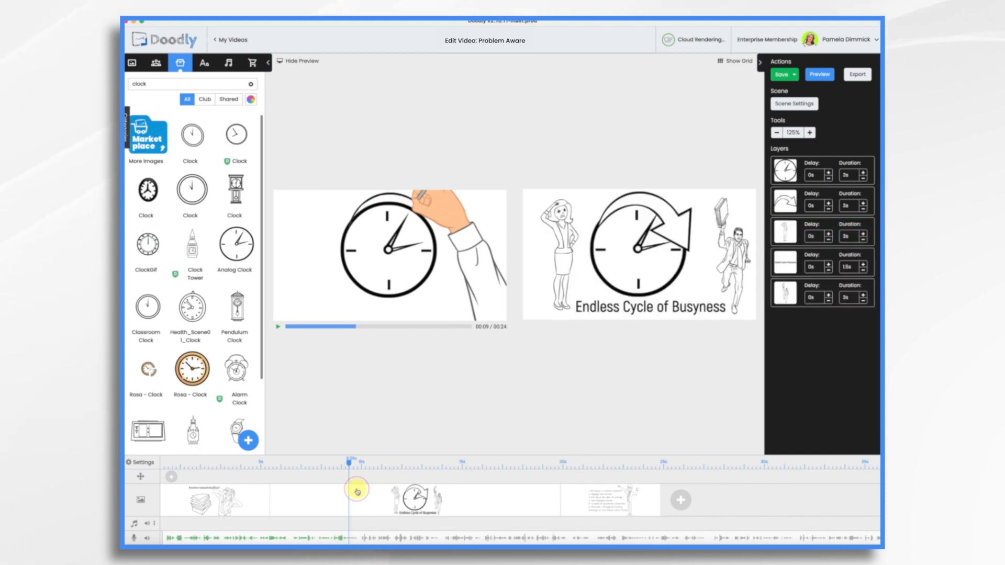
pyautogui.click(863, 179)
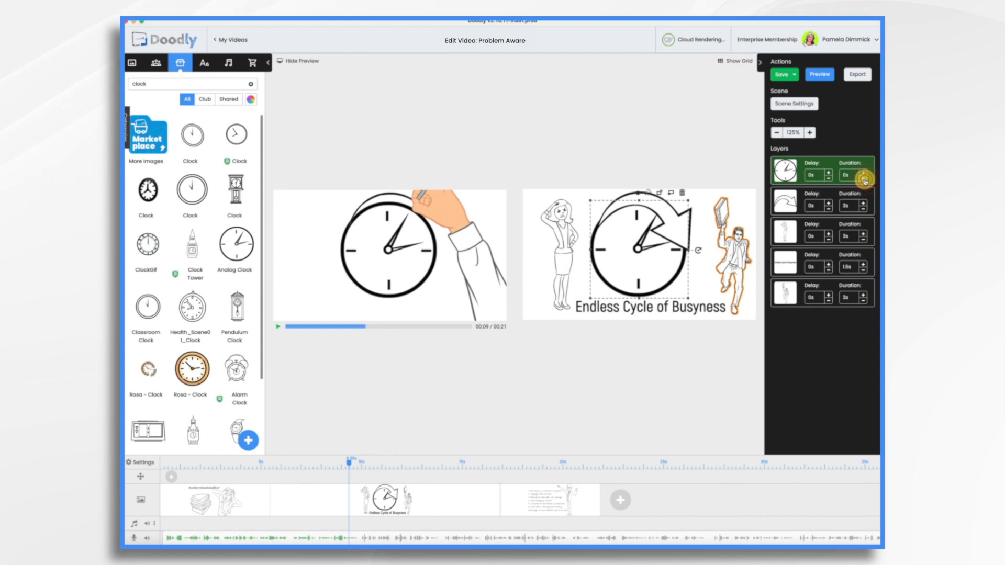
pyautogui.click(864, 210)
pyautogui.click(864, 209)
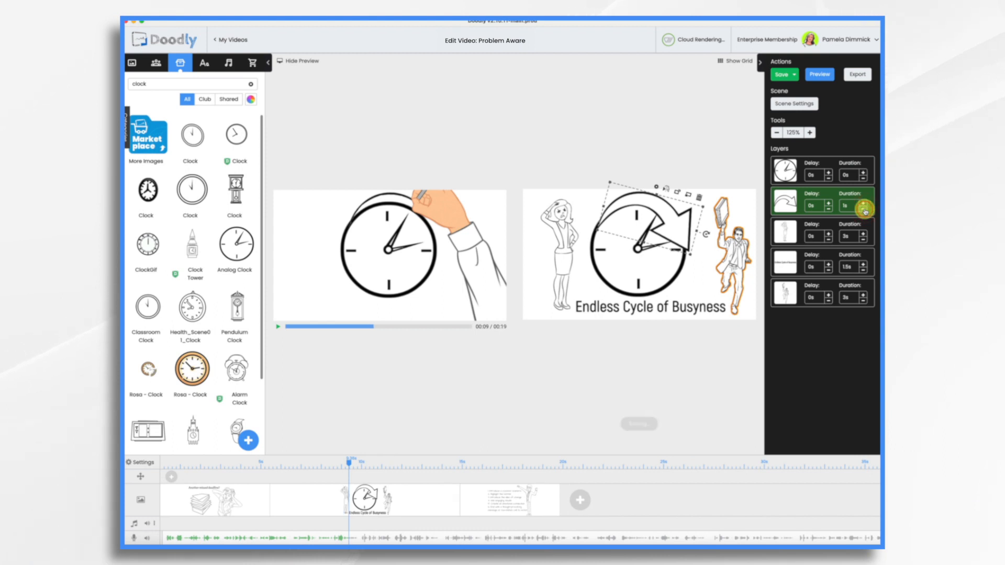
# Reorder the "Endless Cycle of Busyness" text to draw right after the arrow and set its duration to 2 s.
pyautogui.click(815, 203)
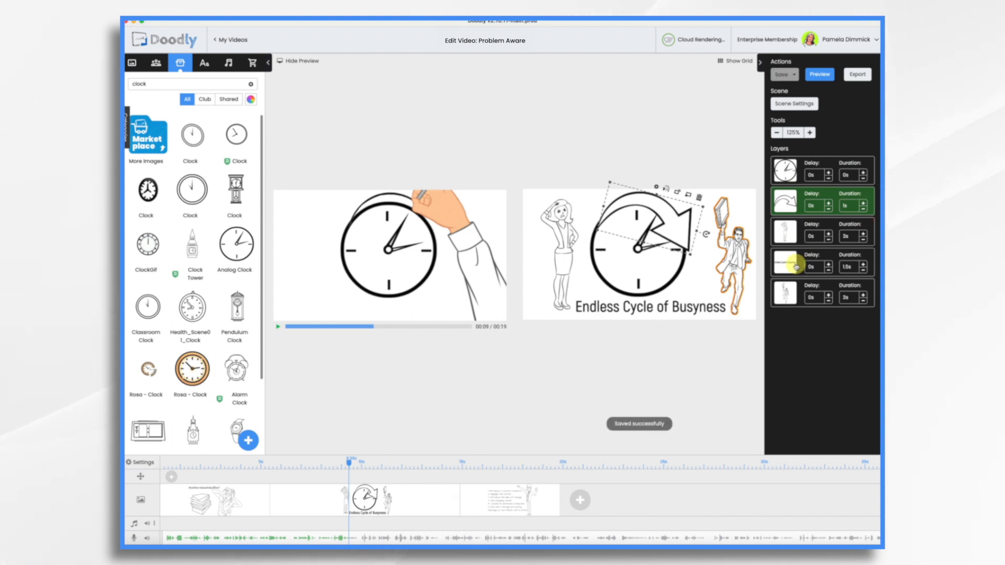
pyautogui.moveTo(796, 266); pyautogui.dragTo(793, 235)
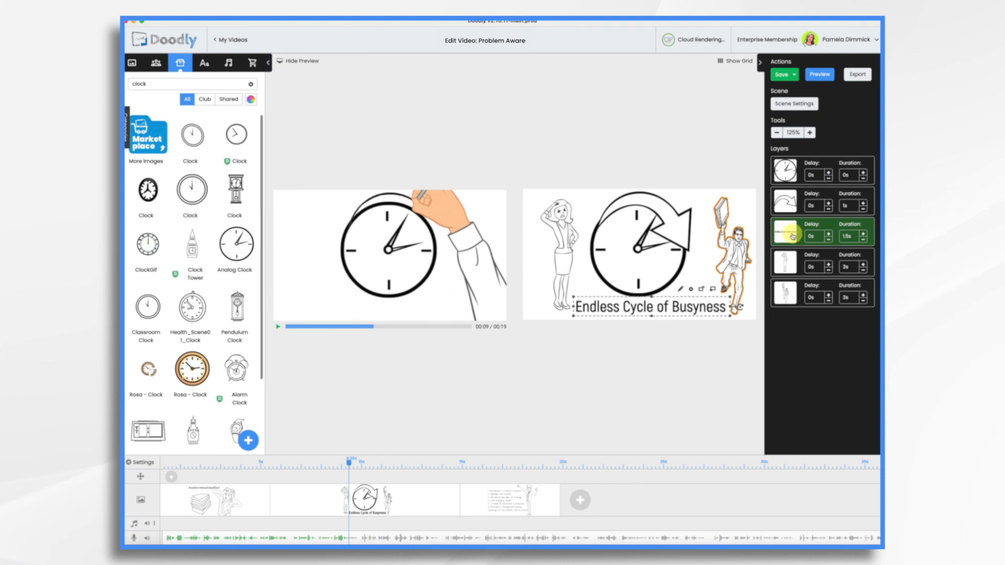
pyautogui.click(863, 235)
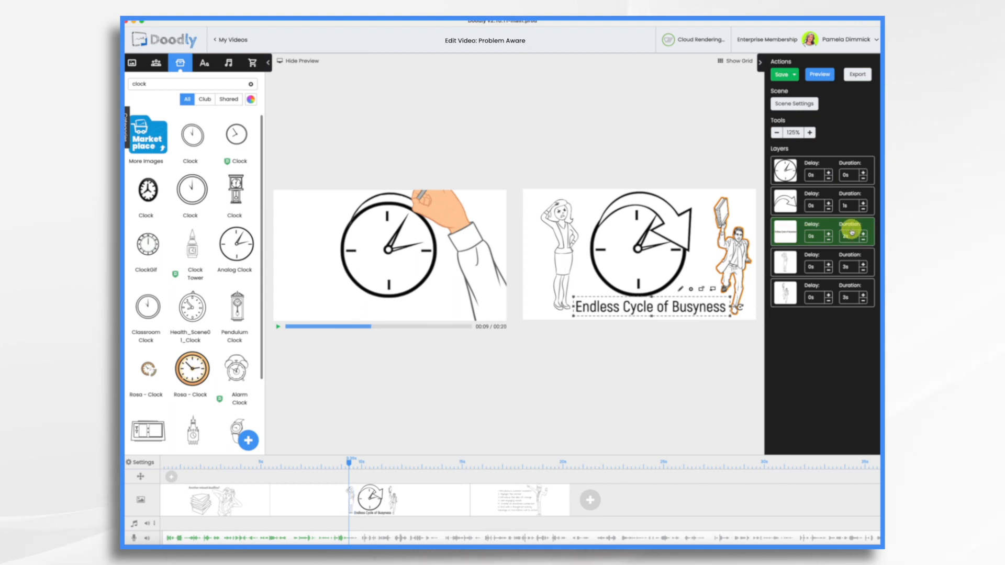
# Set the draw durations of the standing woman and the running man in the second scene to 2 s each.
pyautogui.click(863, 271)
pyautogui.click(863, 272)
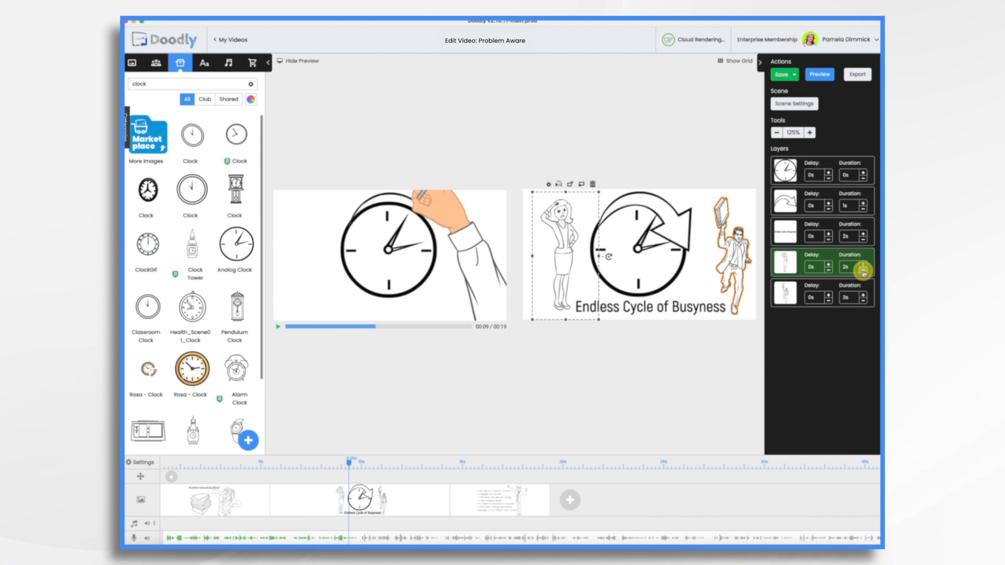
pyautogui.click(862, 301)
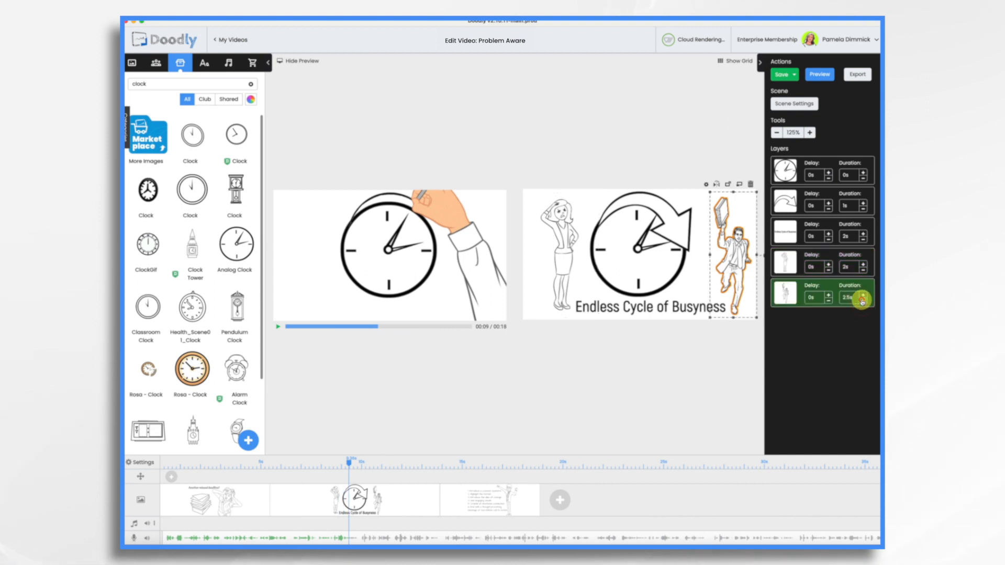
pyautogui.click(862, 300)
# Increase the second scene's extra time in its scene settings and apply the change.
pyautogui.click(804, 107)
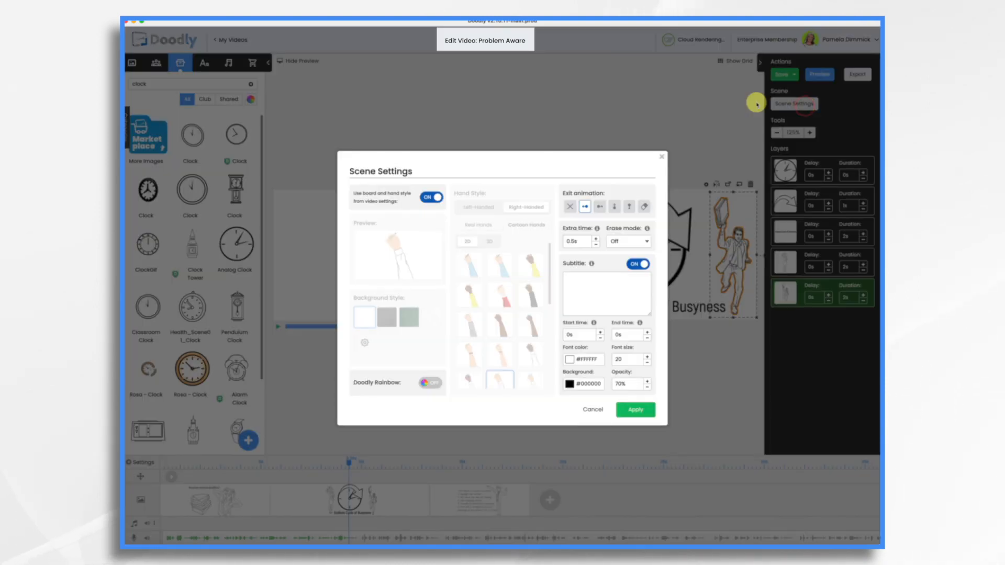
pyautogui.click(596, 238)
pyautogui.click(596, 238)
pyautogui.click(635, 413)
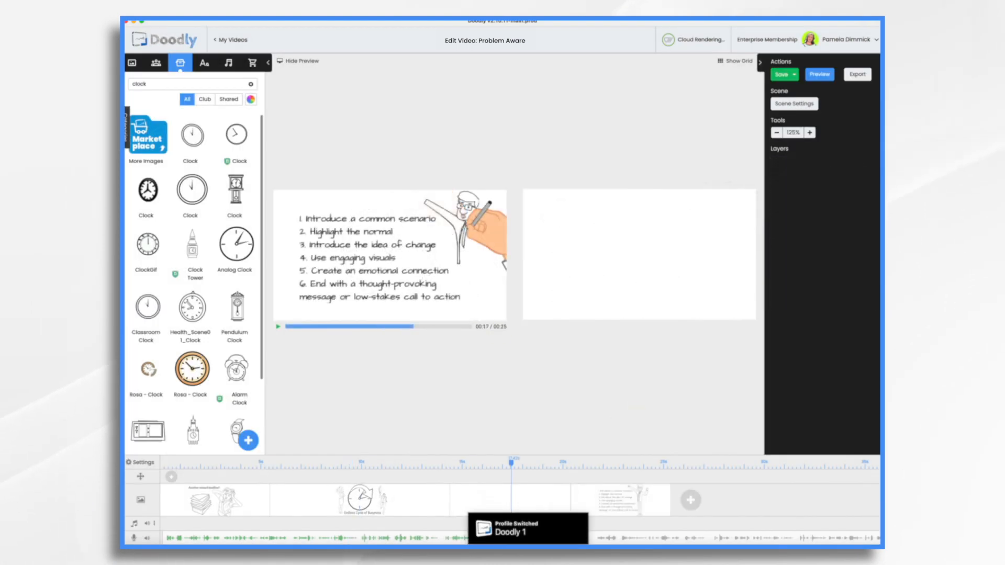
# Fill the blank third scene with a man working at a desk and a frustrated man, with the frustrated man drawn first.
pyautogui.click(156, 63)
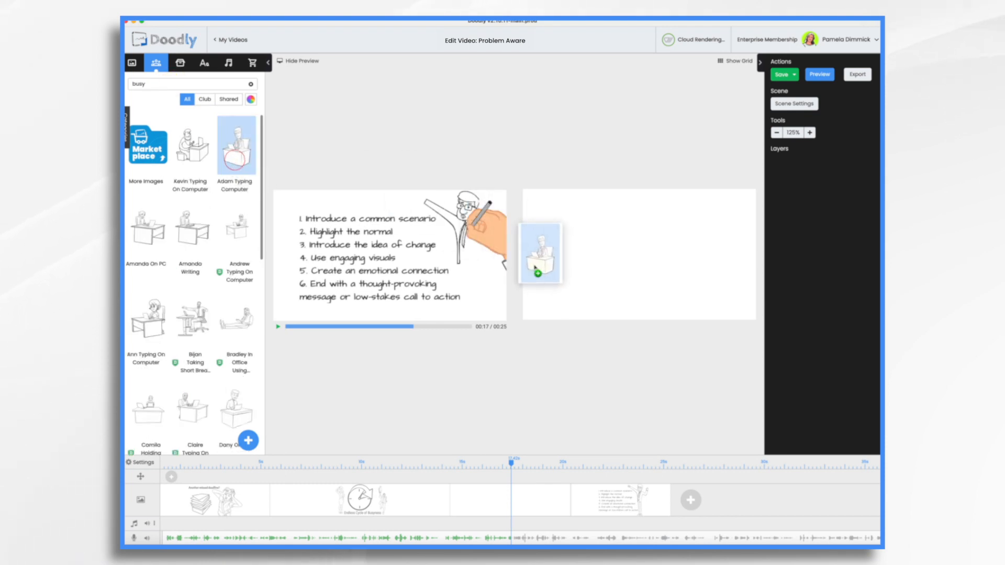
pyautogui.moveTo(538, 247); pyautogui.dragTo(617, 274)
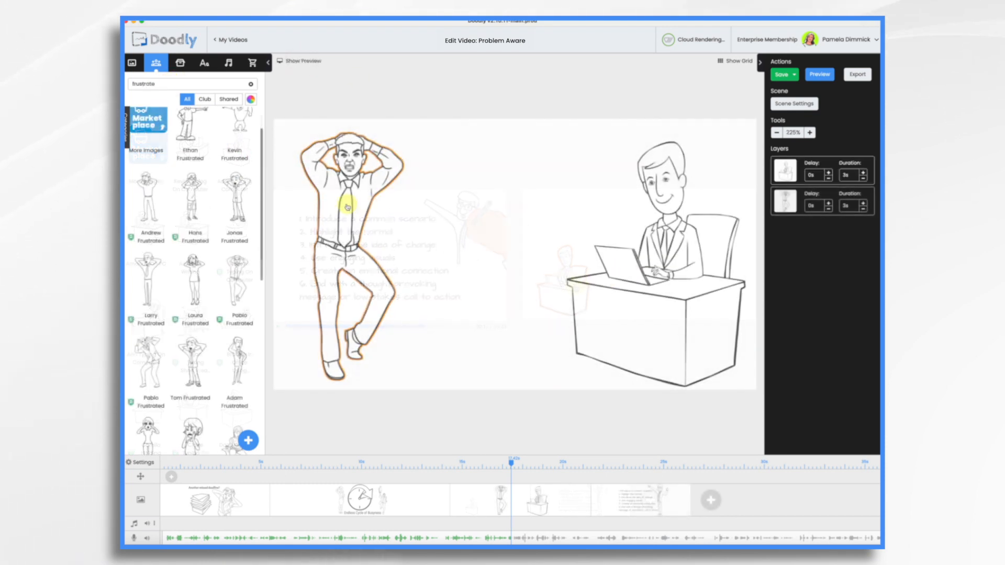
pyautogui.click(346, 204)
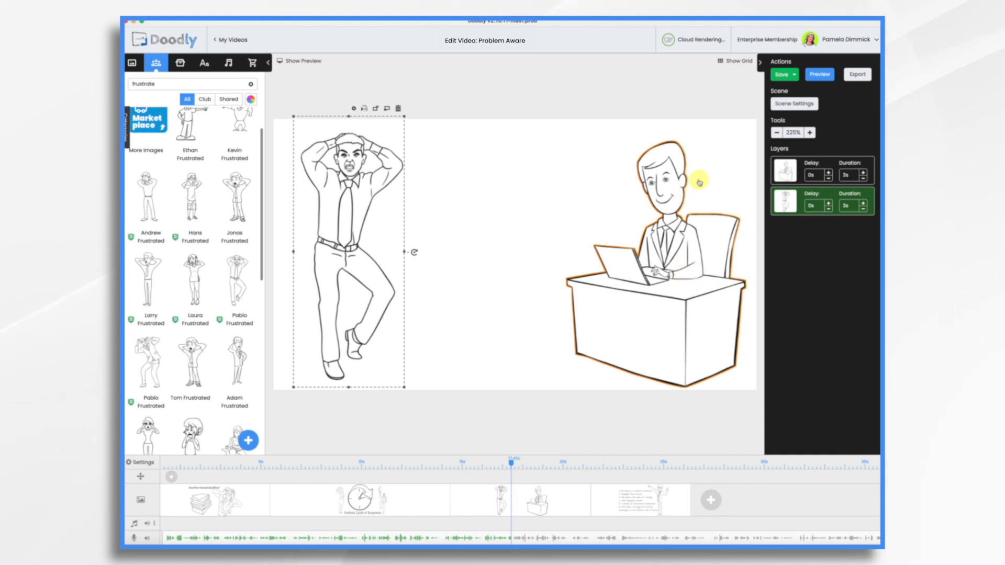
pyautogui.moveTo(796, 202); pyautogui.dragTo(788, 171)
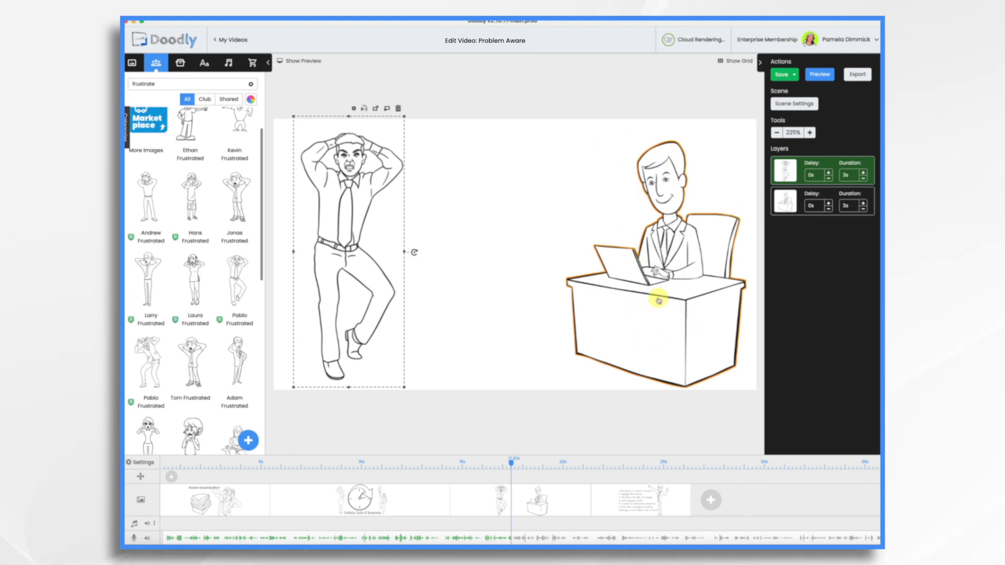
# Preview the video from the third scene, close the preview and save the video.
pyautogui.rightClick(464, 499)
pyautogui.click(477, 427)
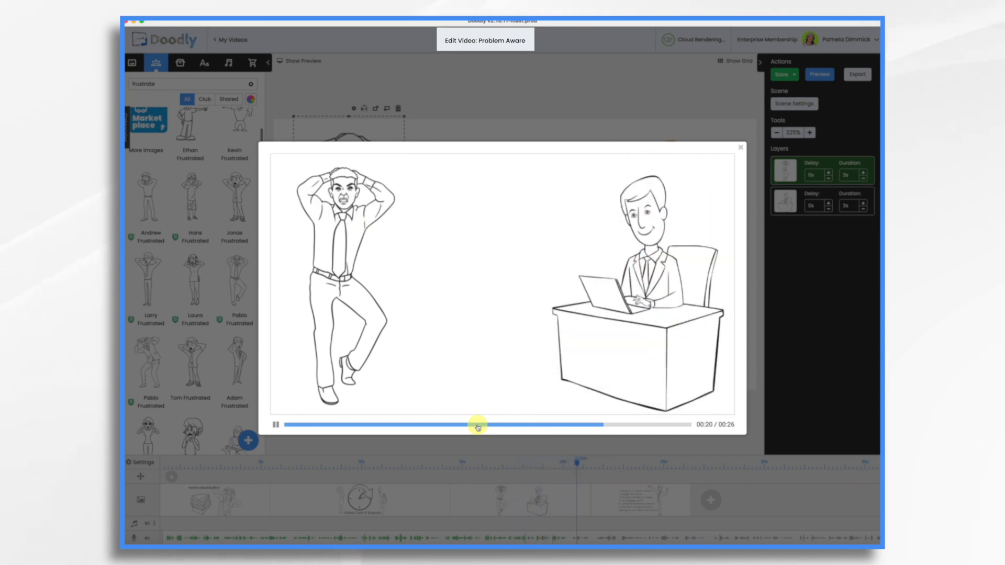
pyautogui.click(740, 147)
pyautogui.click(782, 74)
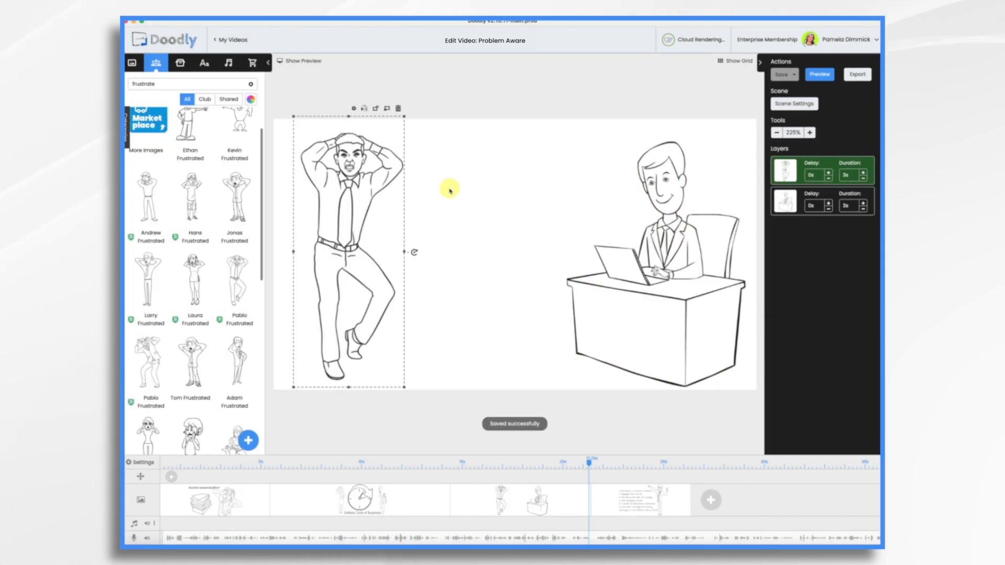
# Add the text "Life is passing by..." between the two men and place a Stop Watch prop beneath it.
pyautogui.click(450, 191)
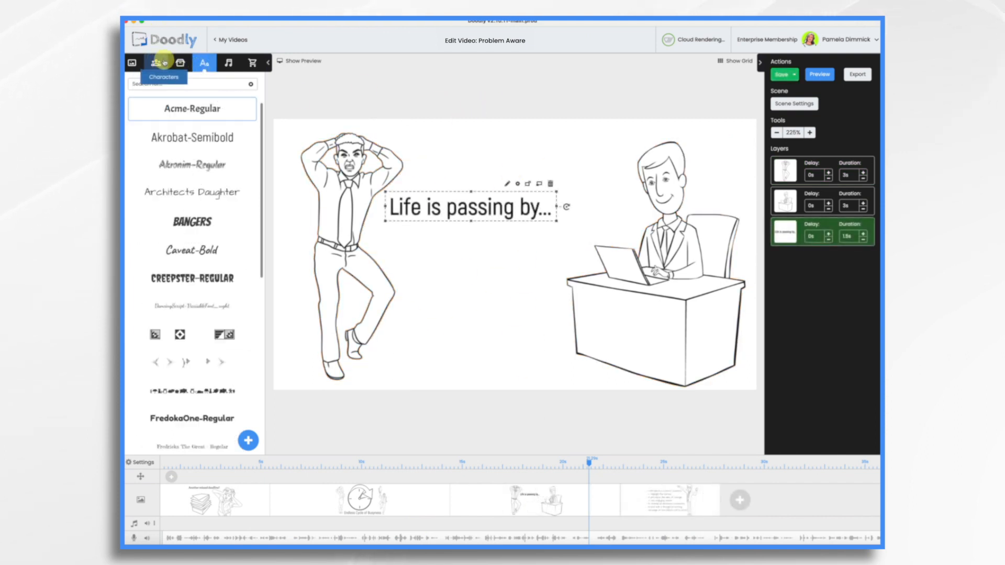
pyautogui.click(181, 64)
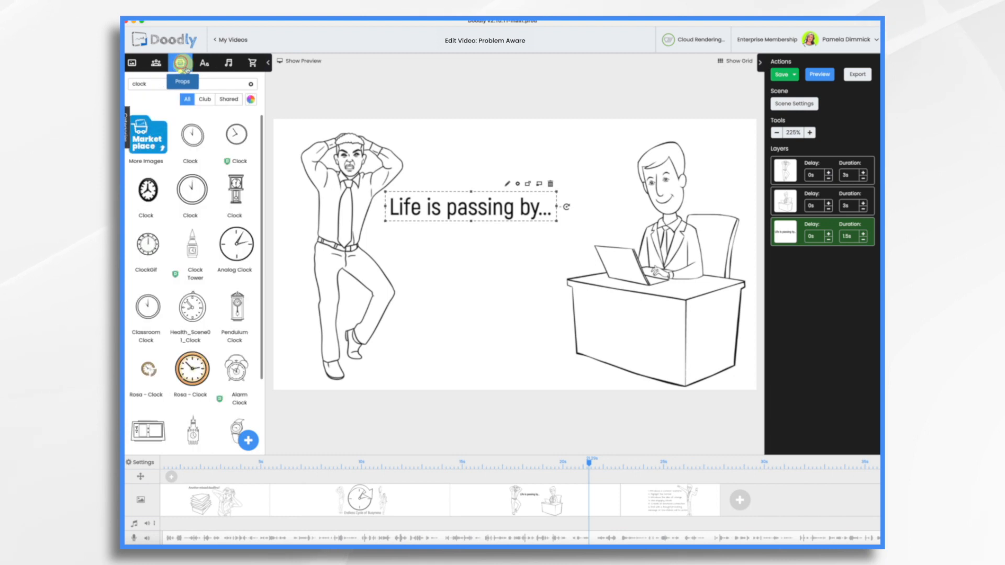
pyautogui.scroll(-5, 148, 408)
pyautogui.moveTo(148, 414); pyautogui.dragTo(511, 264)
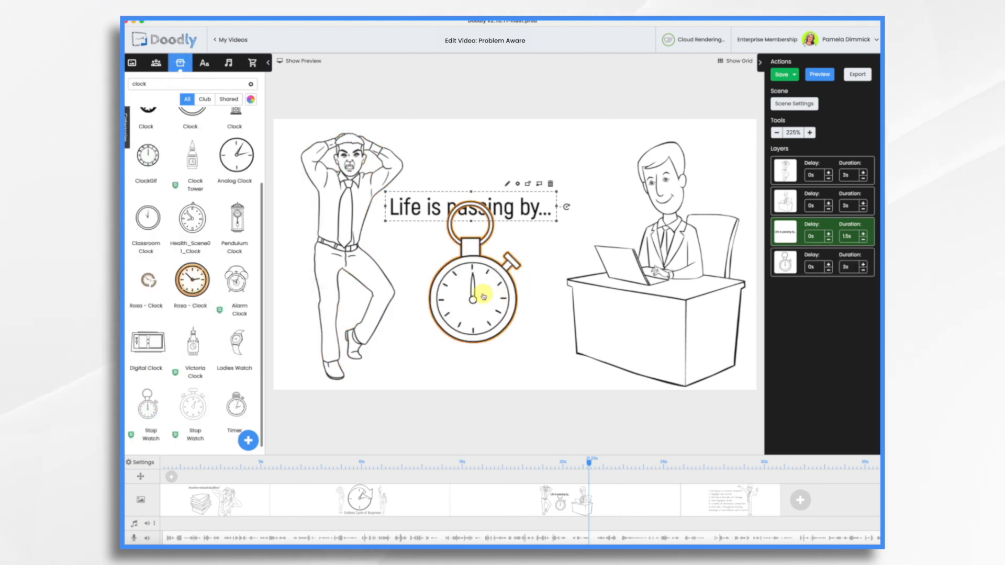
pyautogui.moveTo(480, 296); pyautogui.dragTo(476, 312)
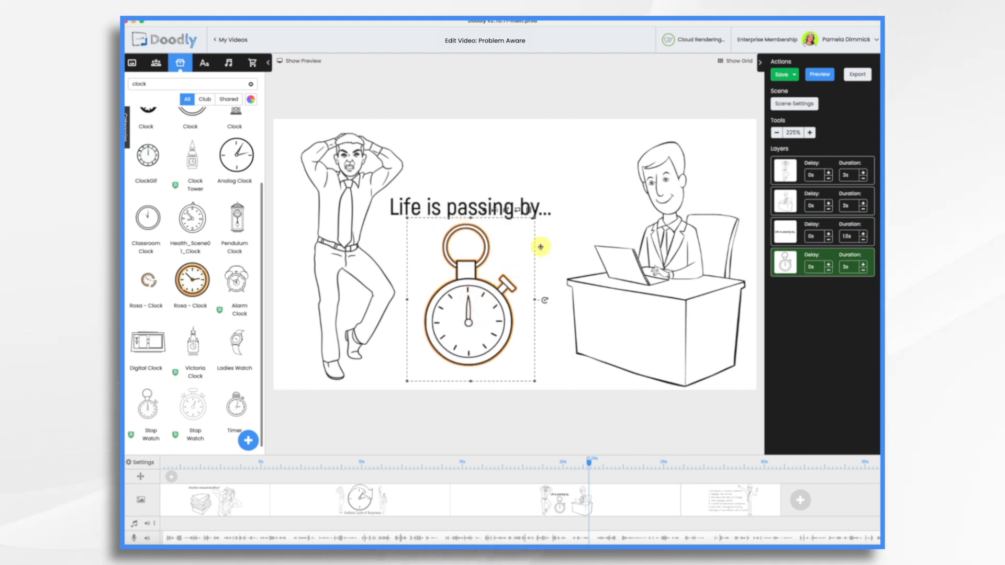
pyautogui.moveTo(478, 301); pyautogui.dragTo(477, 299)
# Move the desk man to the end of the drawing order and set the stopwatch's and desk man's durations to 2 s.
pyautogui.moveTo(785, 202); pyautogui.dragTo(786, 278)
pyautogui.click(862, 239)
pyautogui.click(863, 270)
# Show the preview pane and play the third scene from its start to check the timing against the voiceover.
pyautogui.click(295, 61)
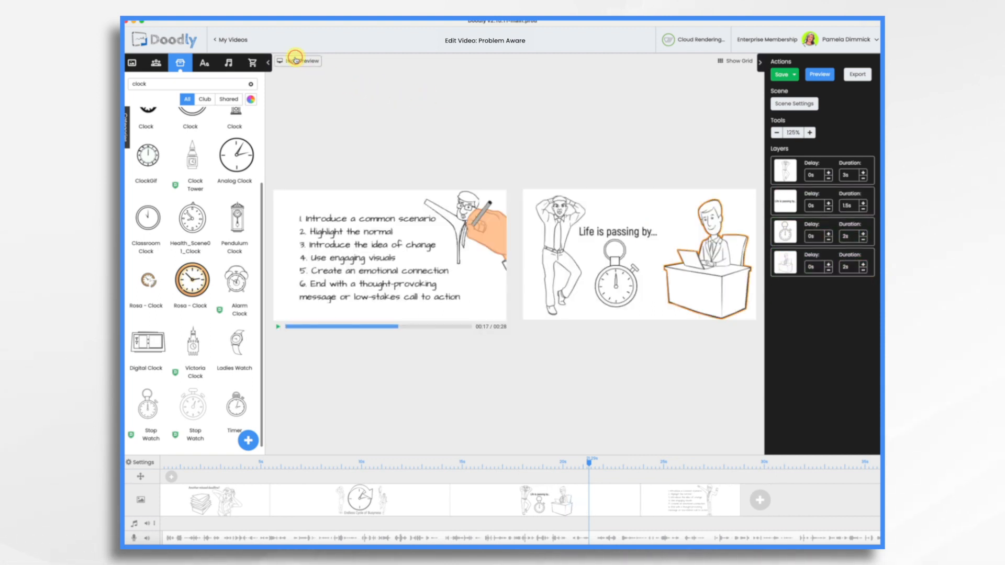
pyautogui.click(451, 464)
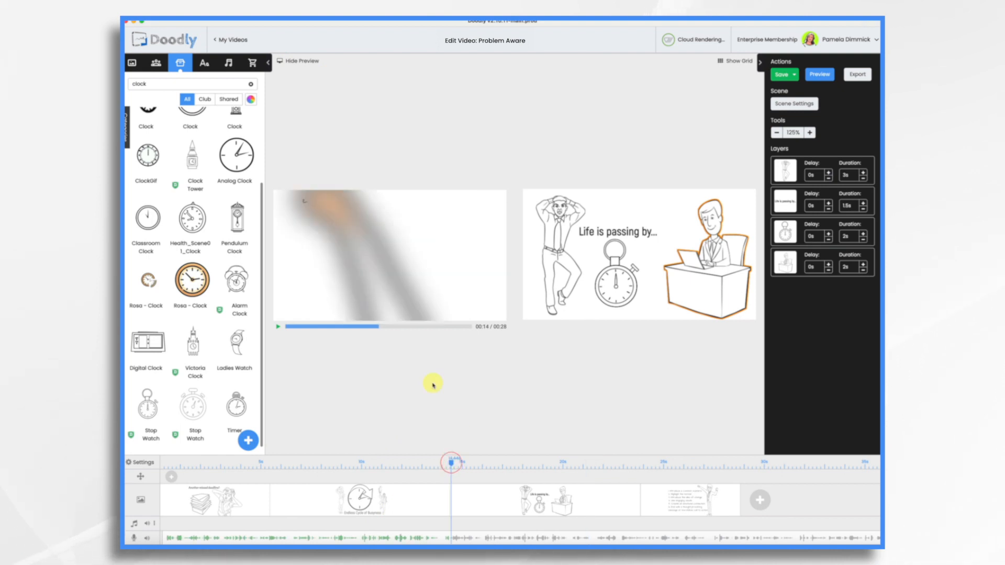
pyautogui.click(279, 327)
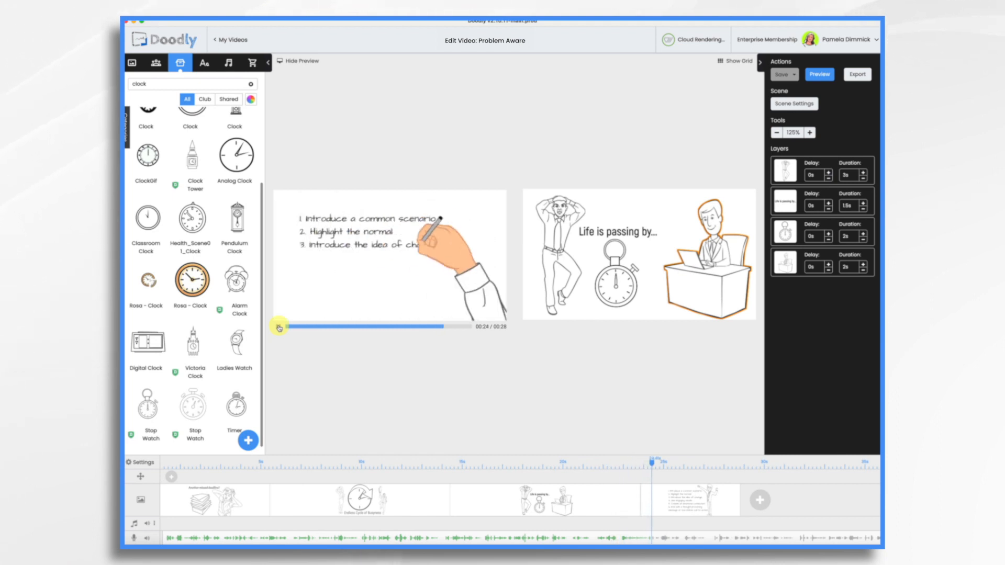
# Add a pan and zoom effect over the end of the third scene that zooms in on the desk man, and play it.
pyautogui.click(542, 459)
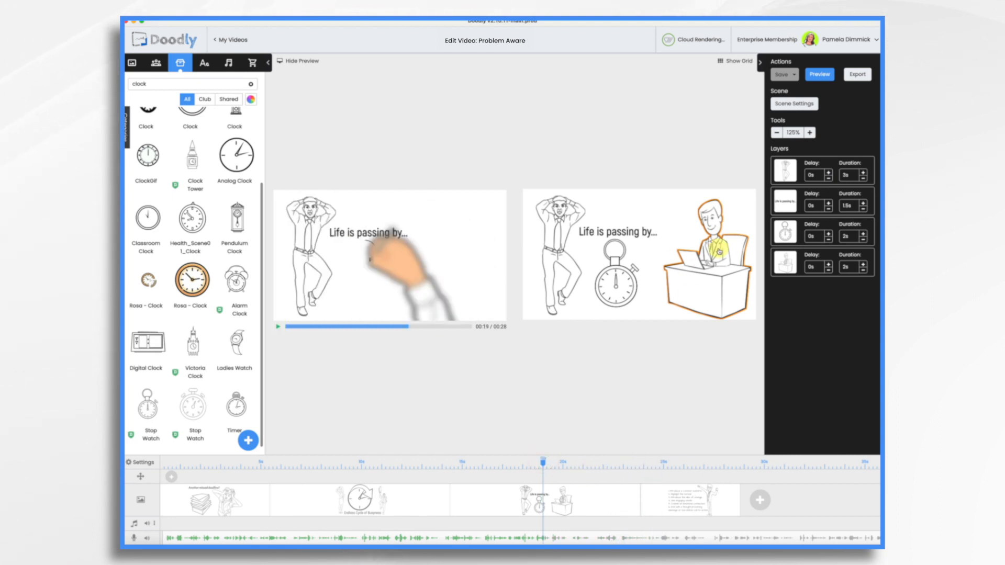
pyautogui.click(616, 293)
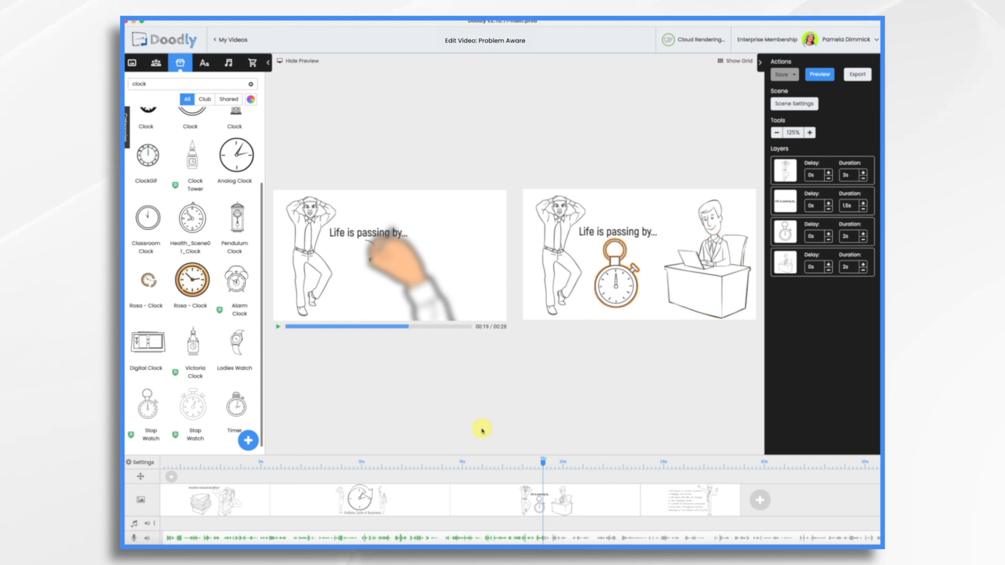
pyautogui.moveTo(546, 464); pyautogui.dragTo(586, 463)
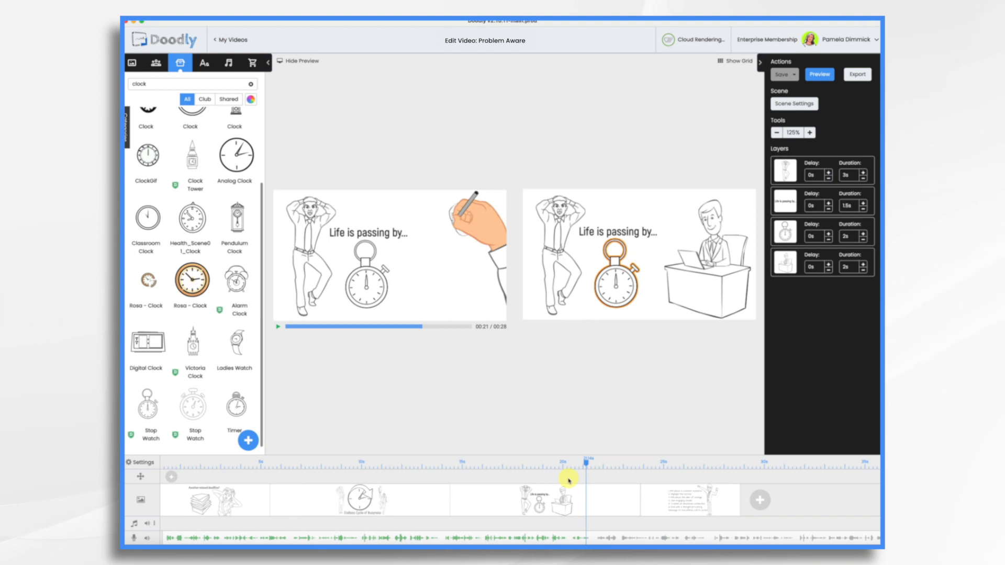
pyautogui.moveTo(570, 480)
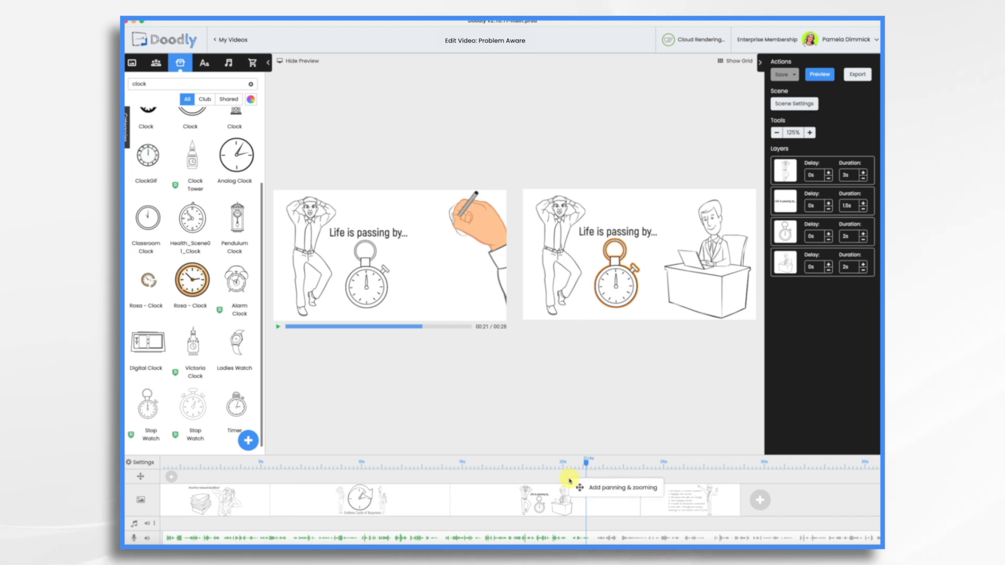
pyautogui.click(587, 487)
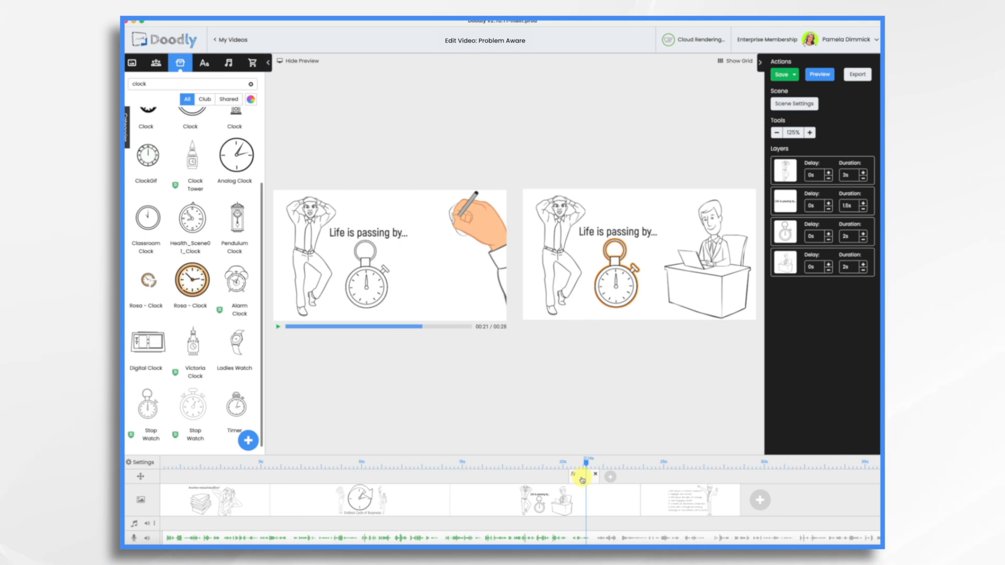
pyautogui.doubleClick(582, 478)
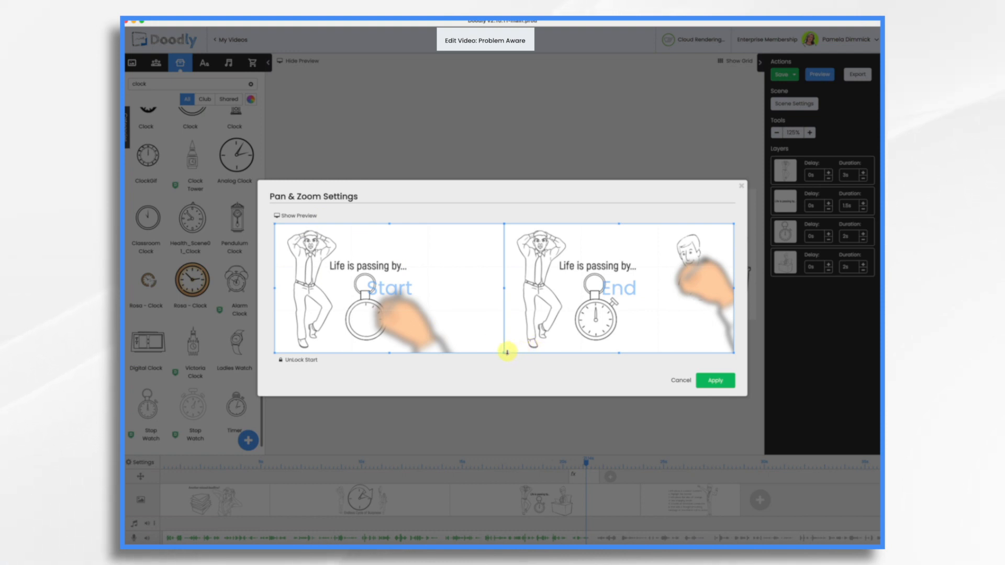
pyautogui.moveTo(504, 352); pyautogui.dragTo(587, 313)
pyautogui.click(730, 382)
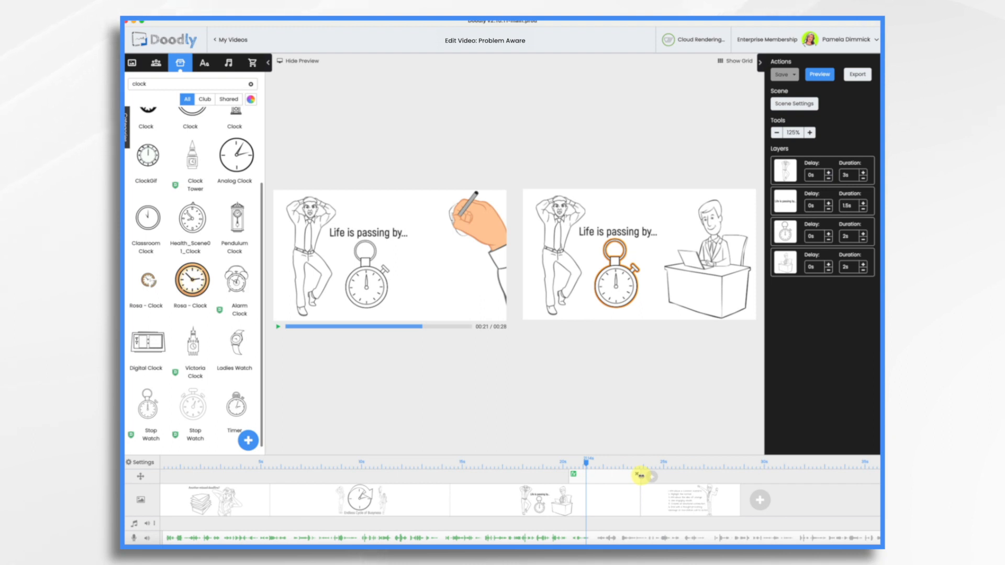
pyautogui.click(278, 326)
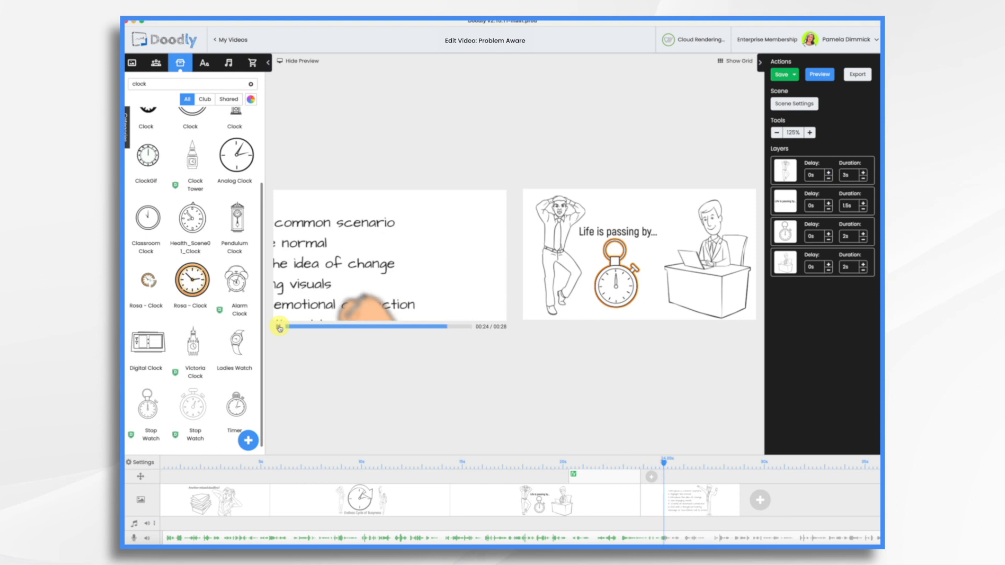
pyautogui.click(279, 328)
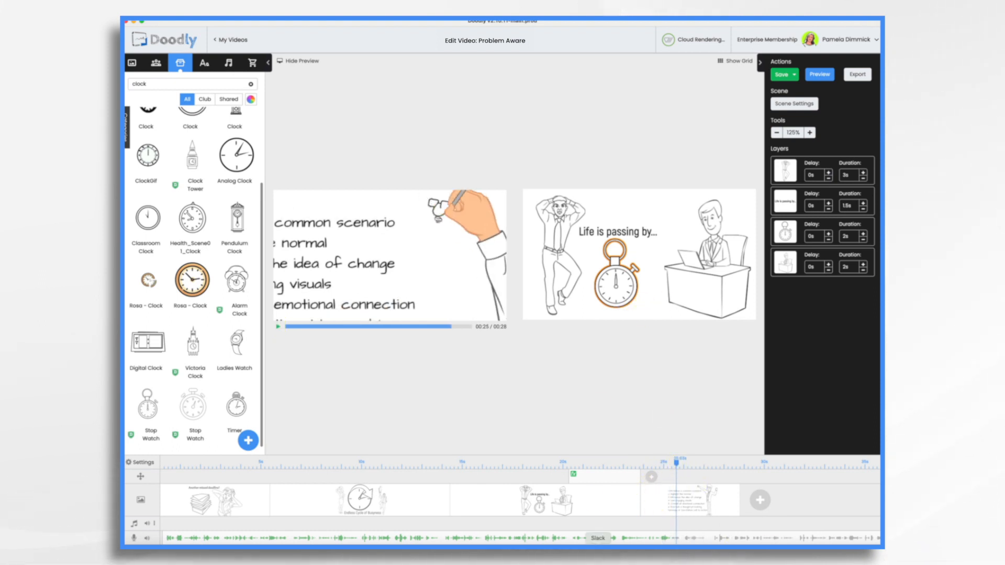
# Scrub to about 27 s to check the voiceover, then increase the third scene's extra time and apply it.
pyautogui.moveTo(676, 464)
pyautogui.mouseDown()
pyautogui.moveTo(722, 464)
pyautogui.moveTo(713, 470)
pyautogui.mouseUp()
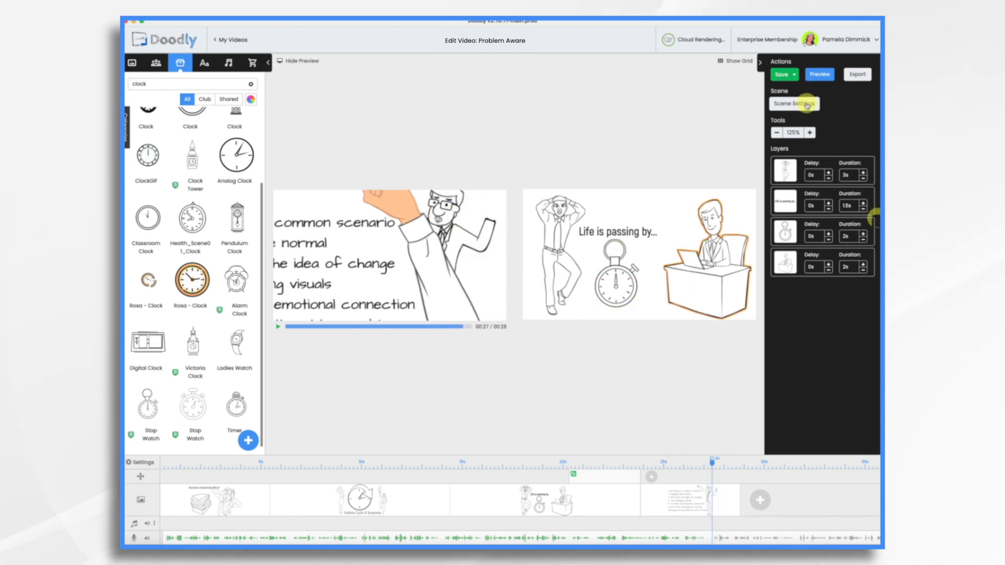
pyautogui.click(803, 104)
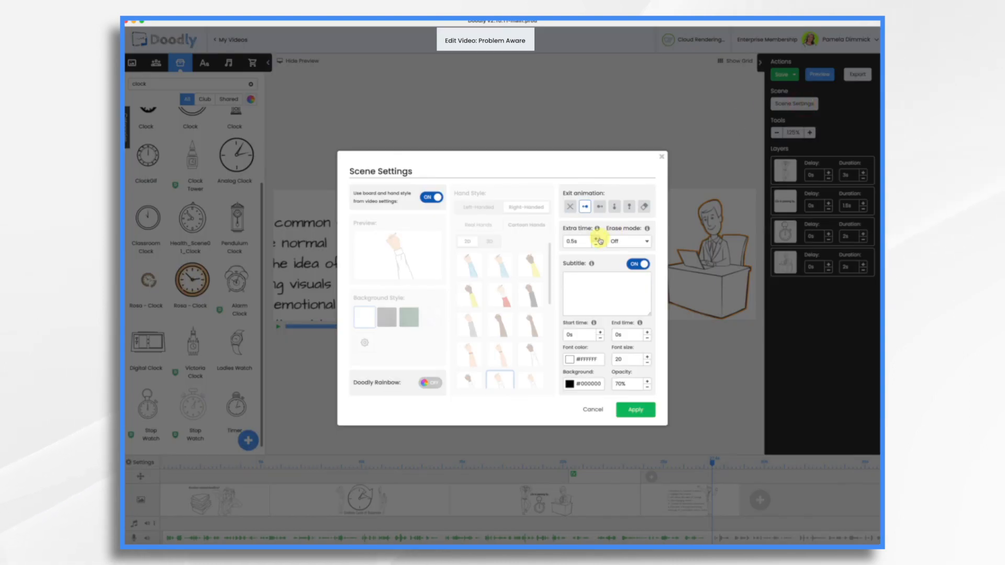
pyautogui.click(643, 411)
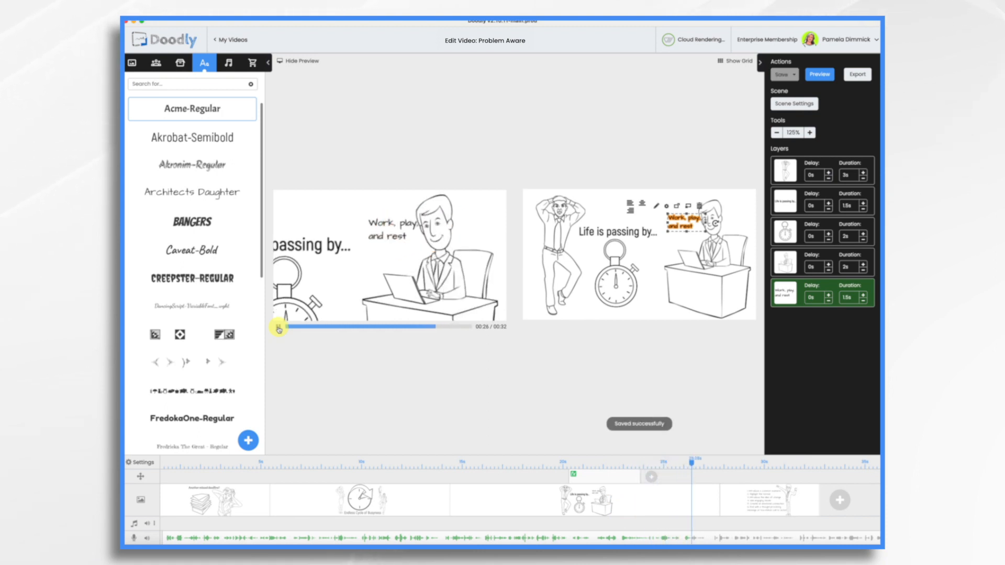
# Pause playback, set the delay of the "Work, play, and rest" text to 2.5 s, and play the scene again.
pyautogui.click(278, 328)
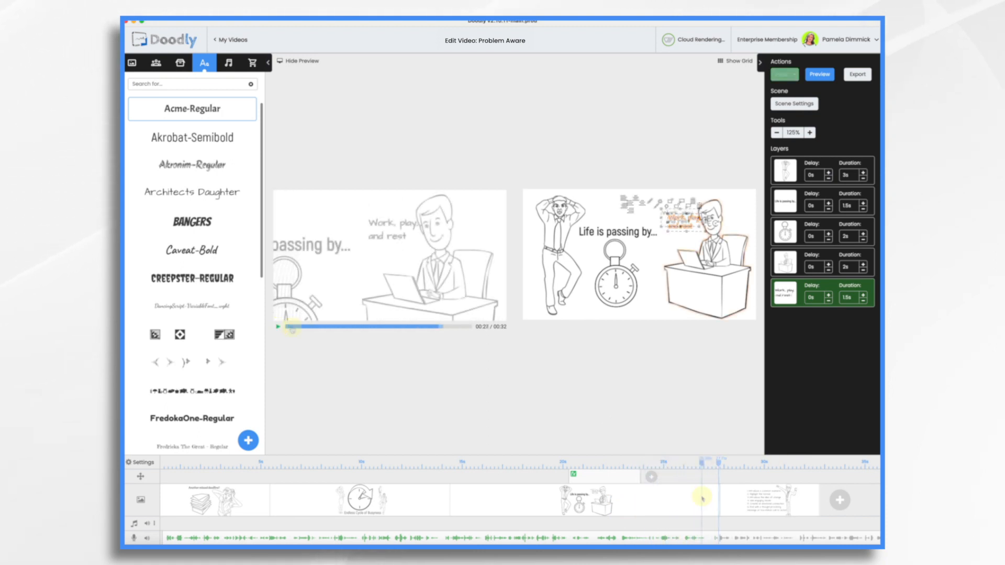
pyautogui.click(828, 294)
pyautogui.click(828, 295)
pyautogui.click(828, 296)
pyautogui.click(829, 296)
pyautogui.click(828, 296)
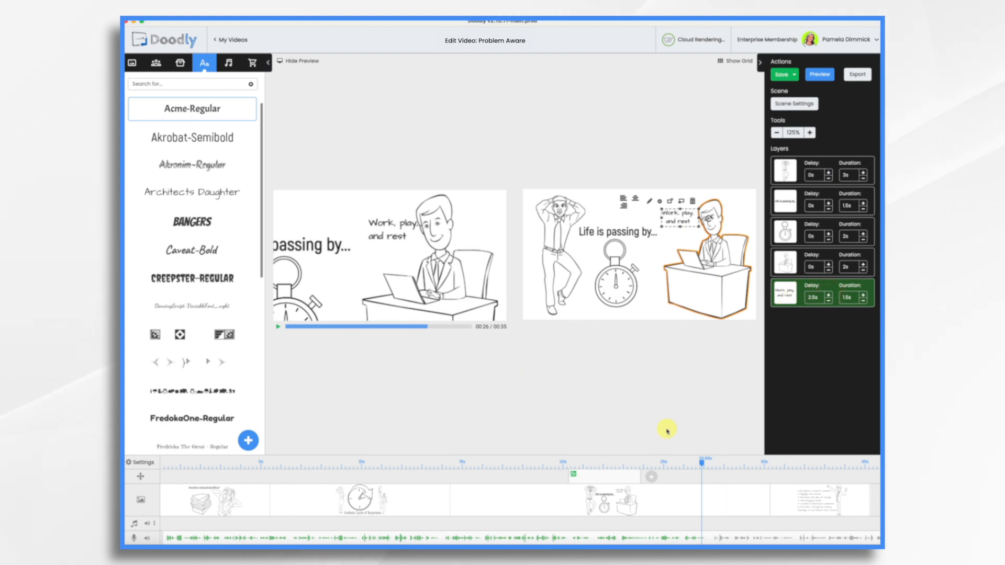
pyautogui.click(278, 327)
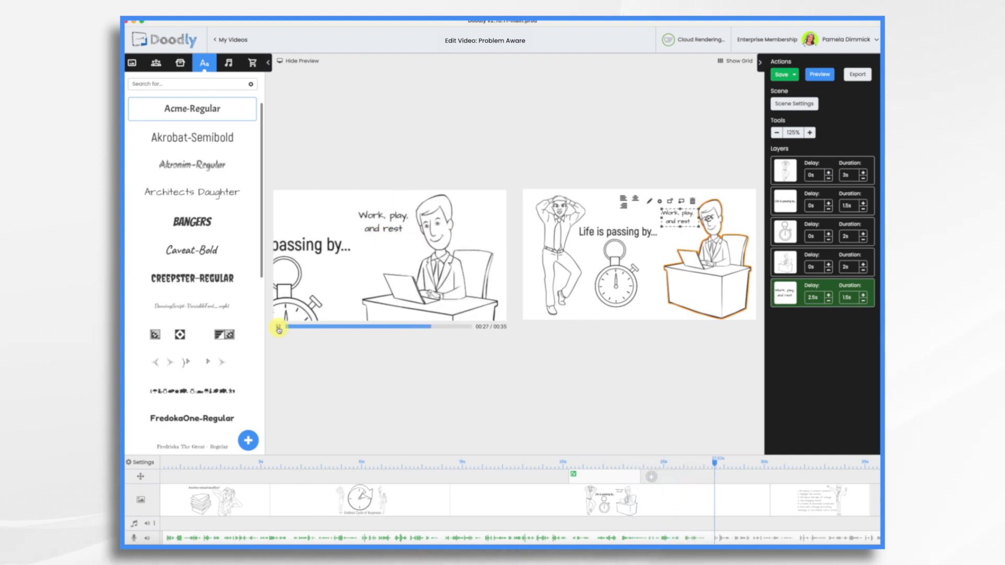
# Insert a new scene before the final list scene and give it the heading "Recognizing the Need for Change".
pyautogui.click(785, 493)
pyautogui.rightClick(784, 493)
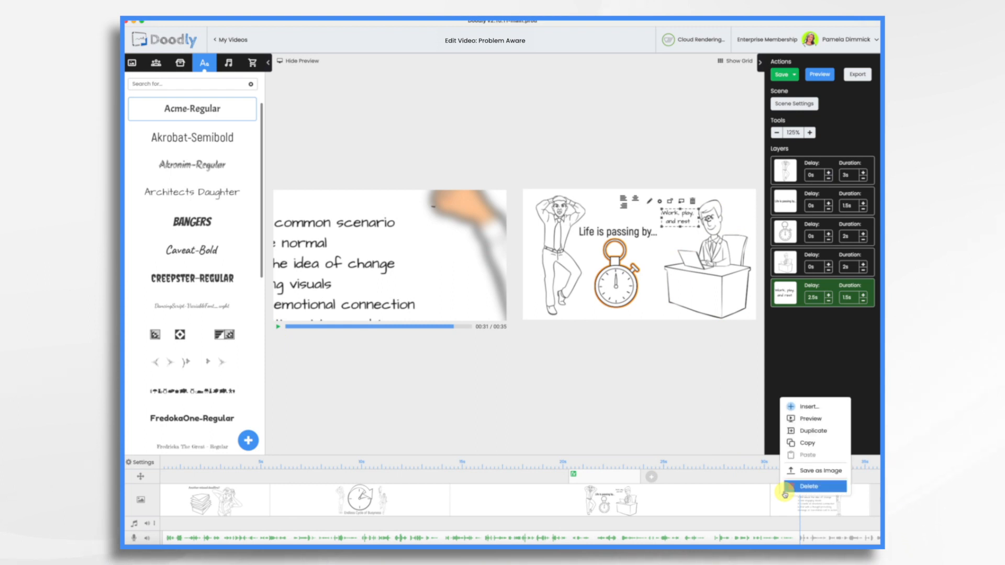
pyautogui.click(792, 408)
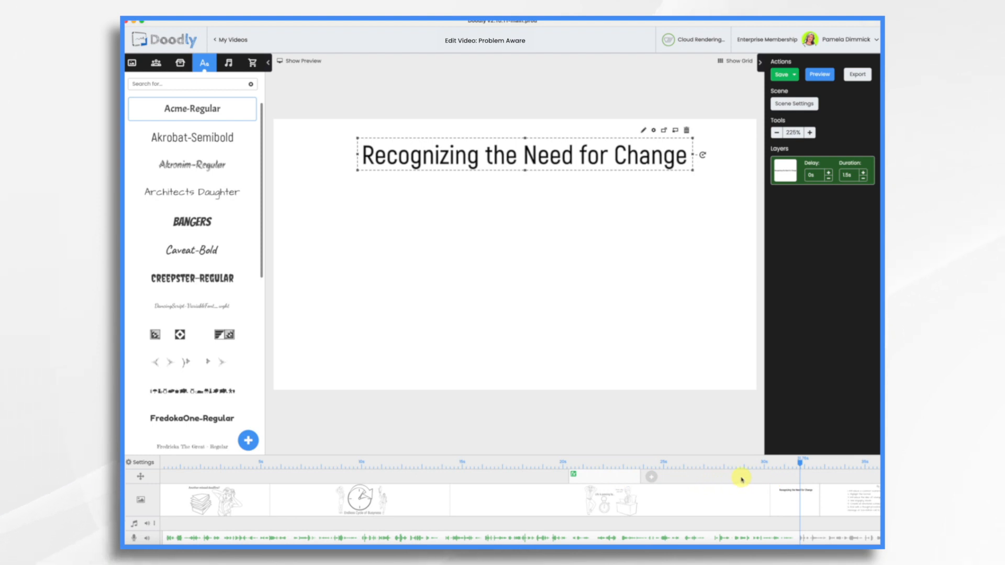
# Add a pan and zoom effect to the heading scene, with the Start frame filling the adjacent left area and the End frame covering the full scene.
pyautogui.click(653, 481)
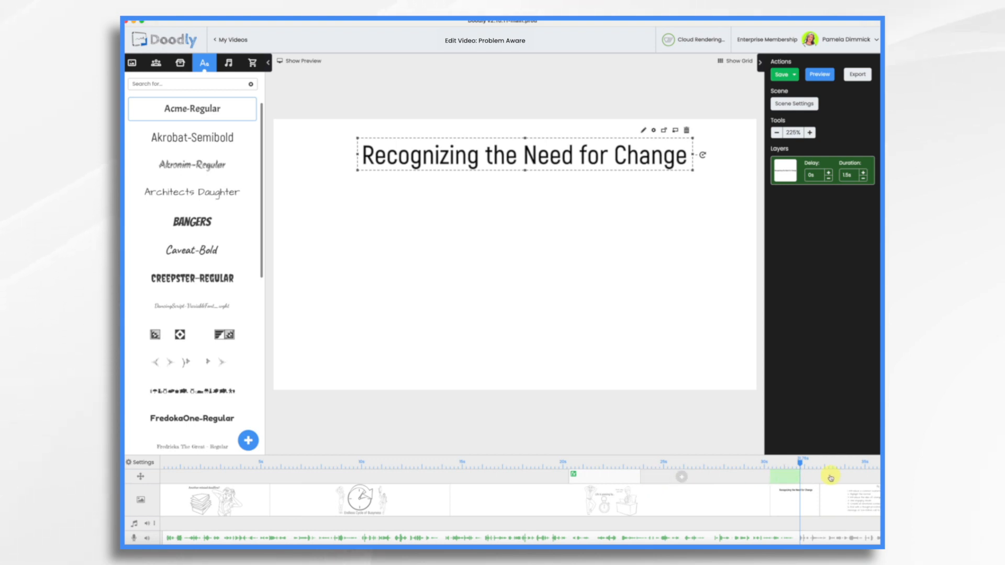
pyautogui.click(786, 477)
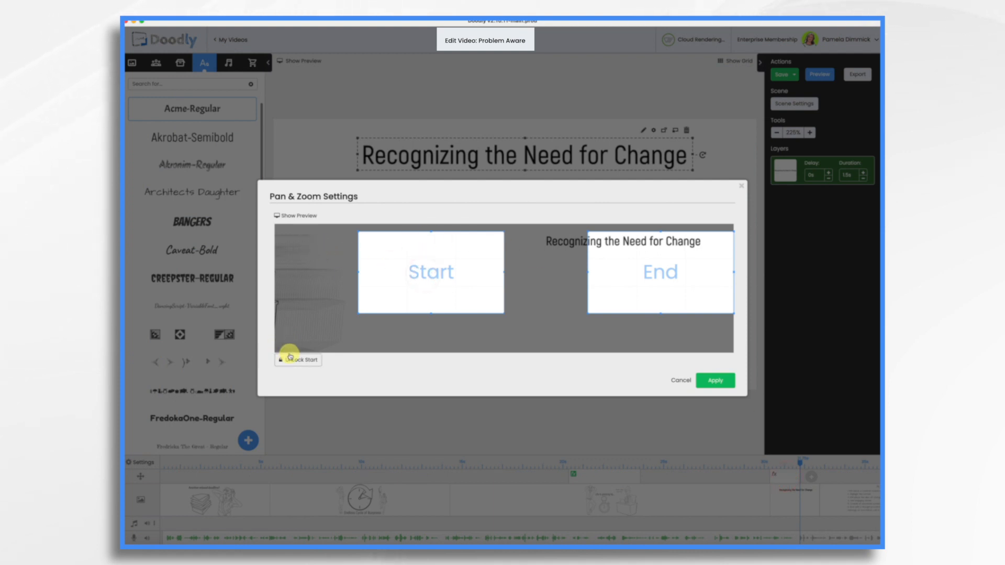
pyautogui.moveTo(428, 261); pyautogui.dragTo(325, 242)
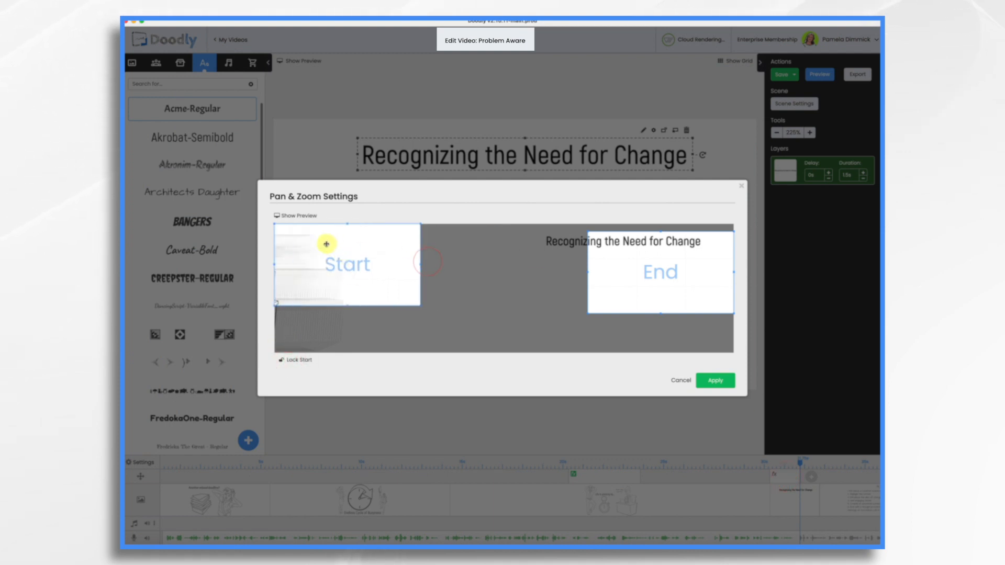
pyautogui.moveTo(417, 301); pyautogui.dragTo(511, 355)
pyautogui.moveTo(632, 290); pyautogui.dragTo(514, 265)
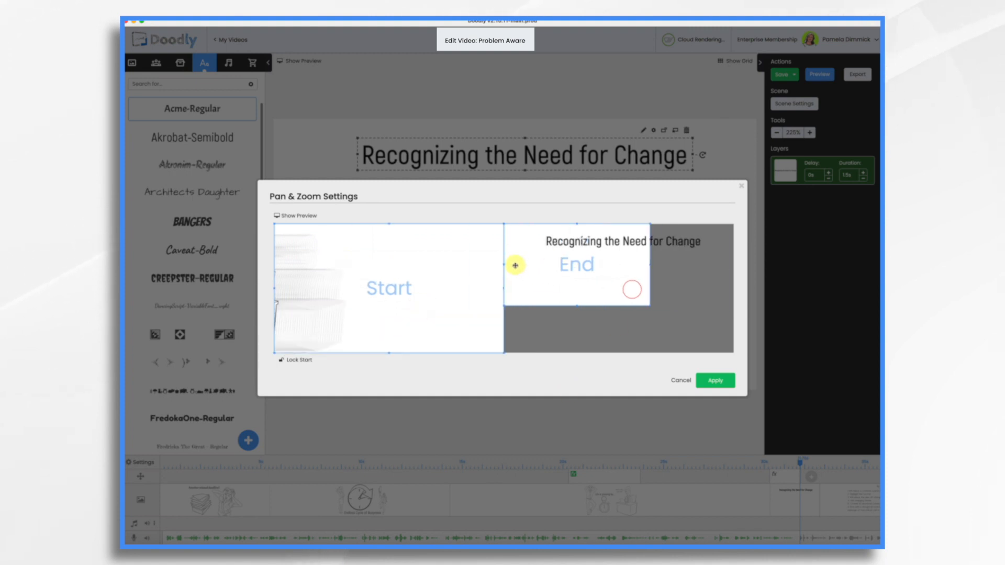
pyautogui.moveTo(650, 305); pyautogui.dragTo(733, 352)
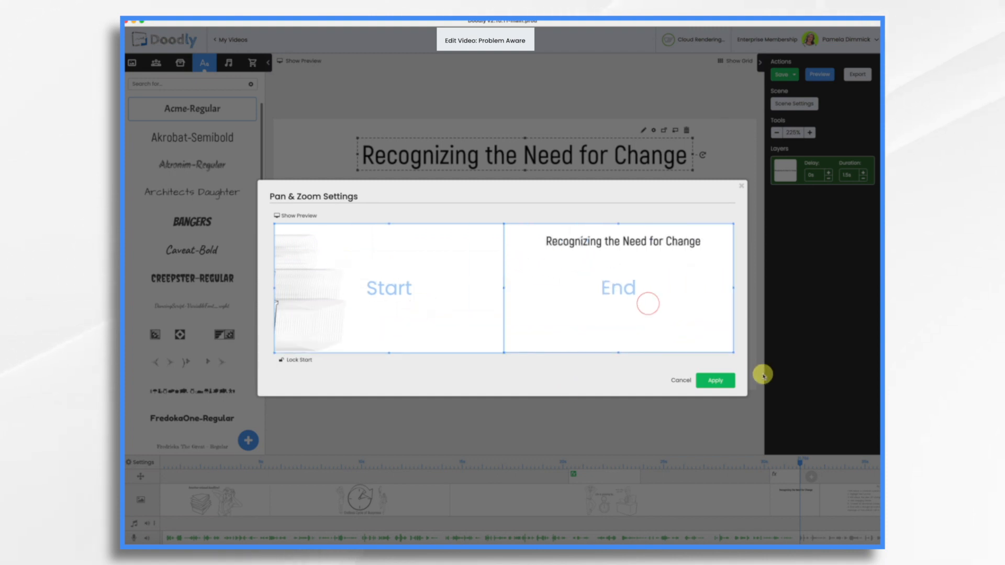
pyautogui.click(728, 382)
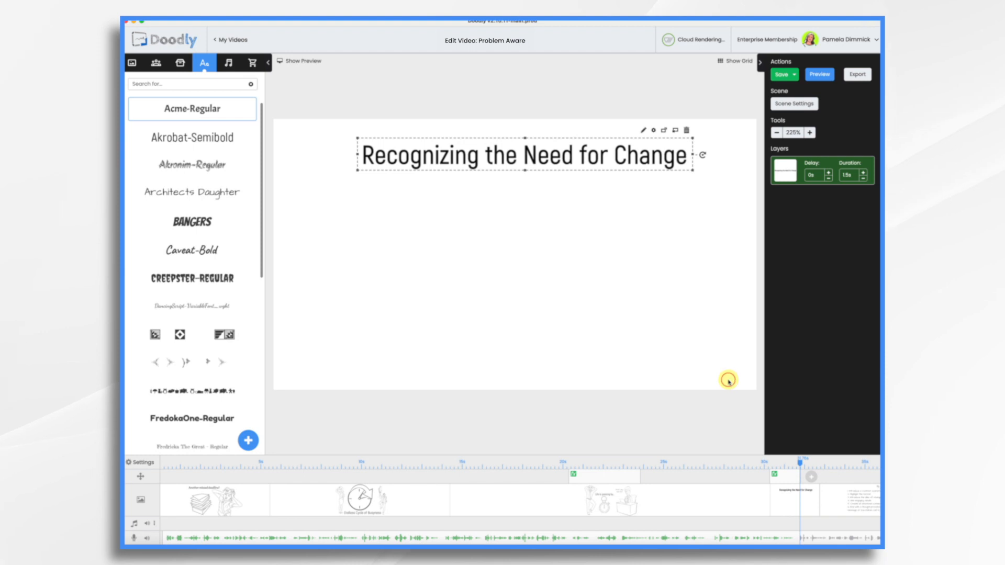
# Add the seated thinking businessman character and, using the search "balanc", the Beam Balance prop beside him below the heading.
pyautogui.click(156, 62)
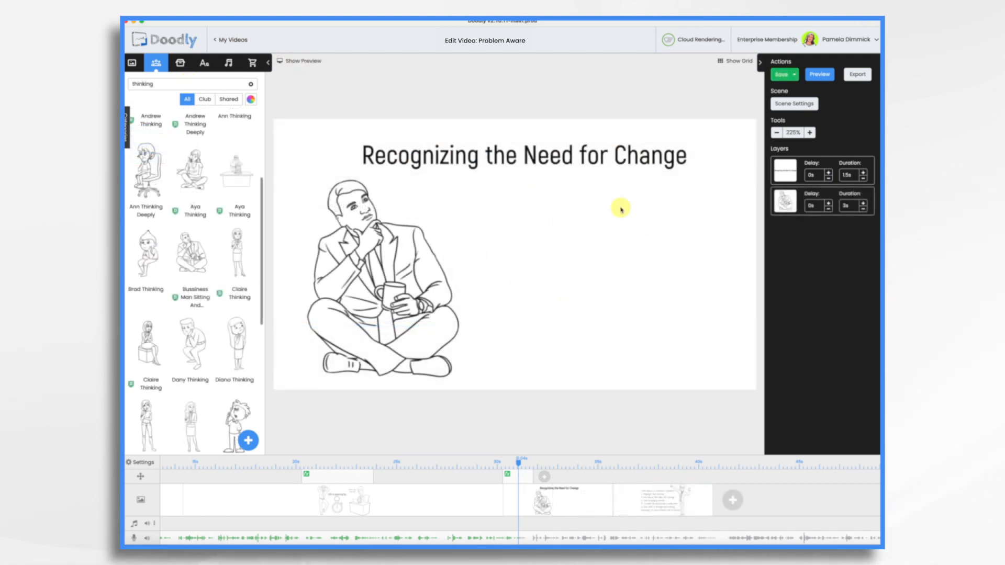
pyautogui.press('BackSpace')
pyautogui.press('BackSpace')
pyautogui.press('BackSpace')
pyautogui.press('BackSpace')
pyautogui.press('BackSpace')
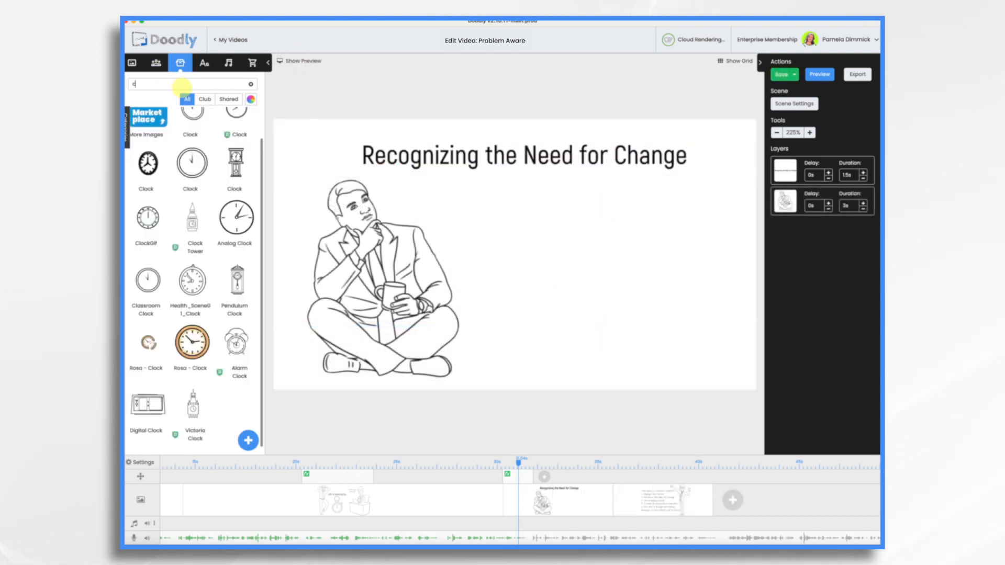
pyautogui.write('balanc')
pyautogui.moveTo(194, 135); pyautogui.dragTo(573, 265)
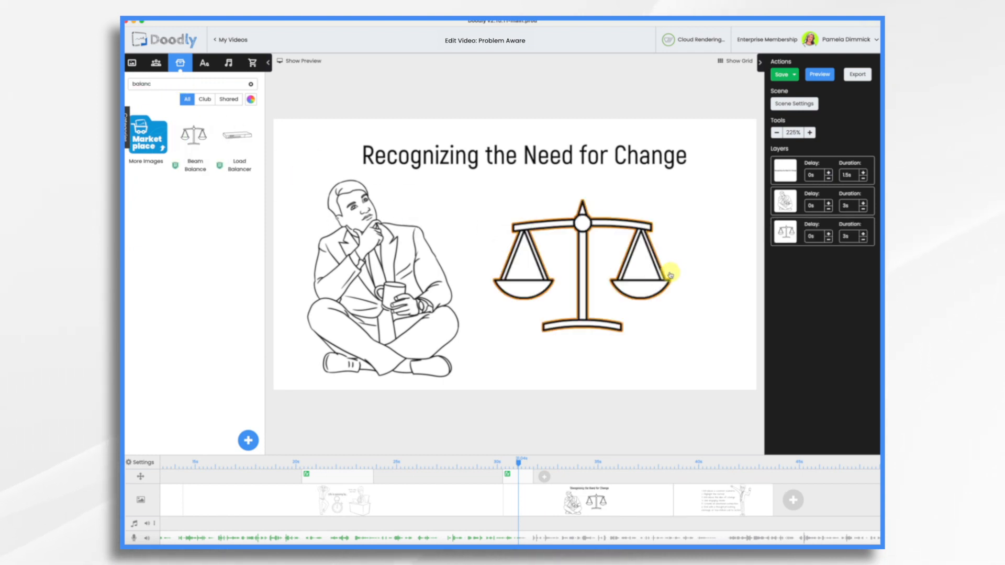
pyautogui.click(584, 222)
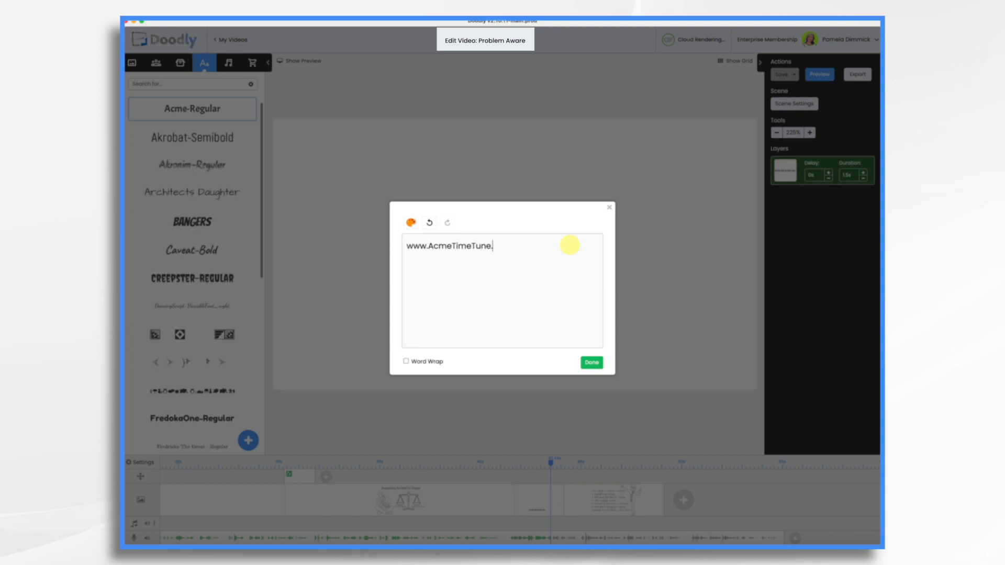
pyautogui.click(590, 363)
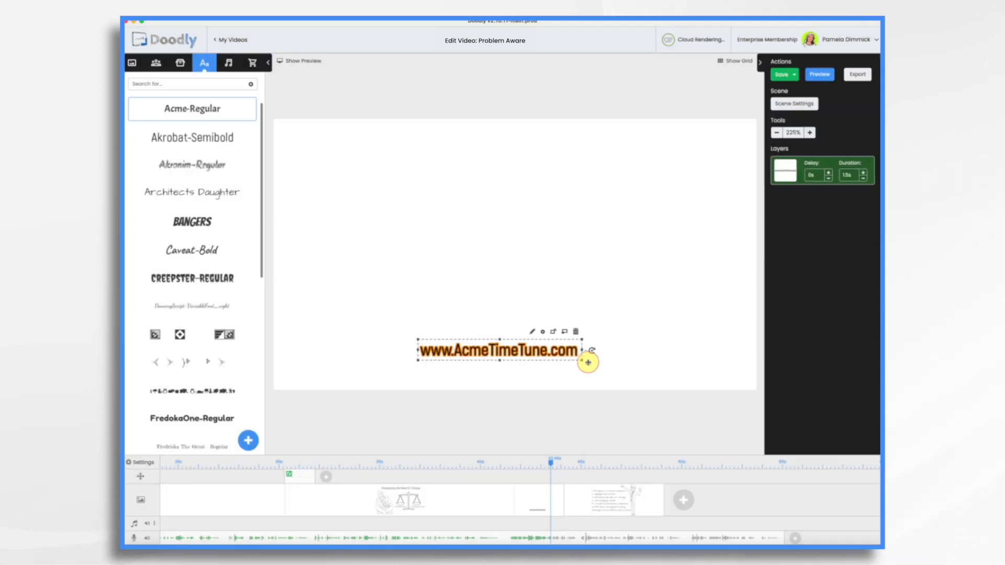
pyautogui.moveTo(581, 361)
pyautogui.mouseDown()
pyautogui.moveTo(696, 382)
pyautogui.moveTo(550, 361)
pyautogui.moveTo(563, 360)
pyautogui.mouseUp()
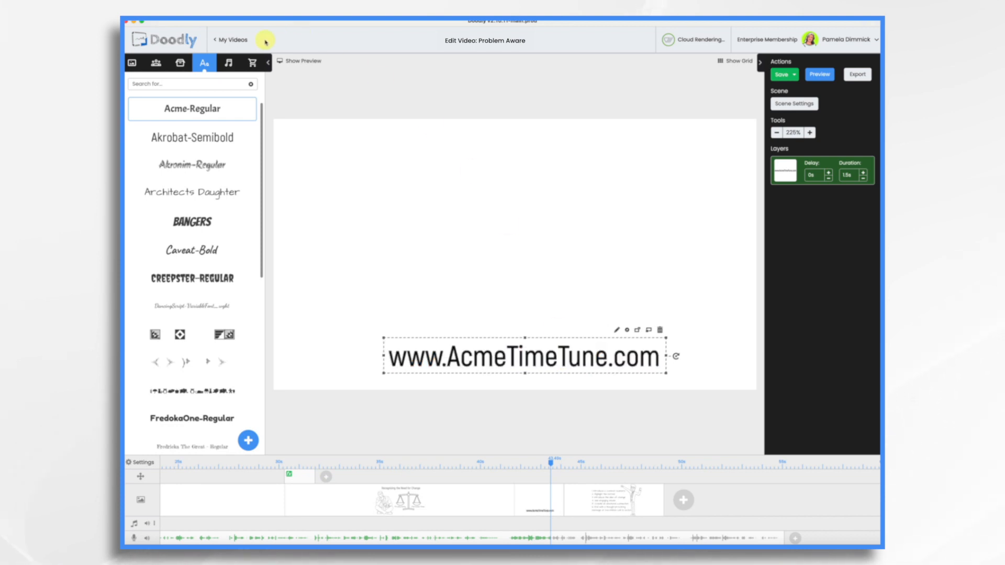
# Search the character library for "happy" and add the Baco Happy character to the web address scene.
pyautogui.click(155, 63)
pyautogui.click(190, 84)
pyautogui.press('BackSpace')
pyautogui.press('BackSpace')
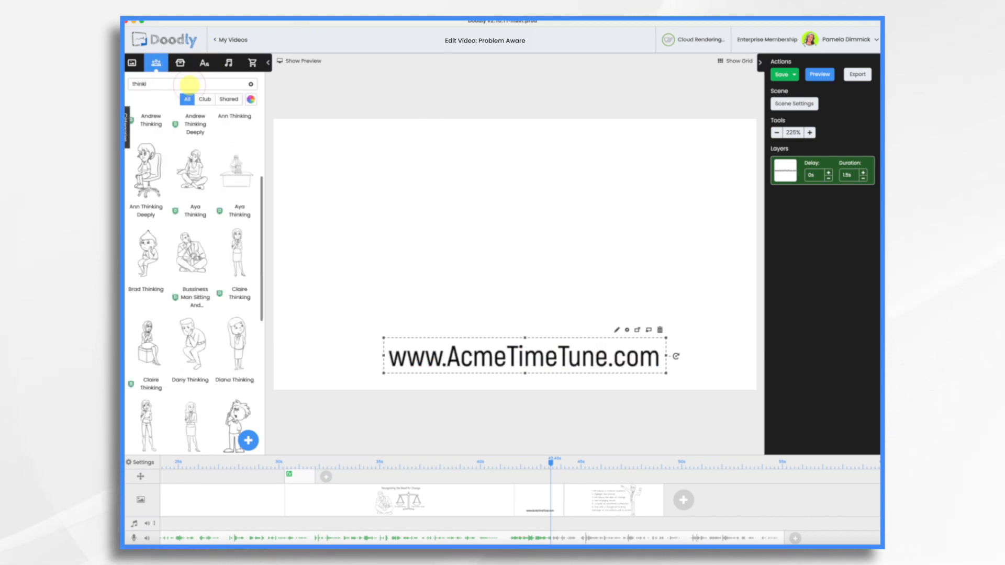
pyautogui.write('happy')
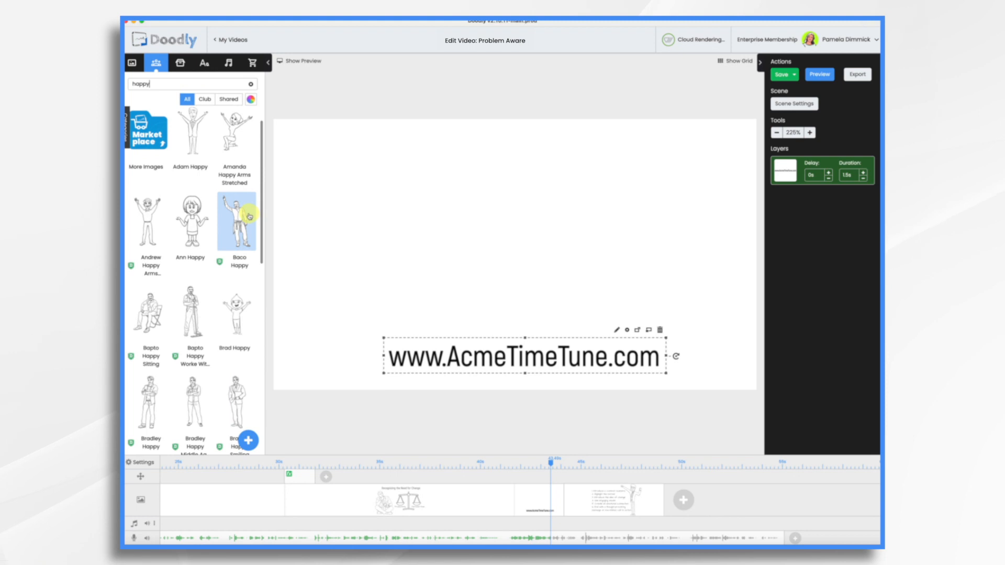
pyautogui.click(241, 220)
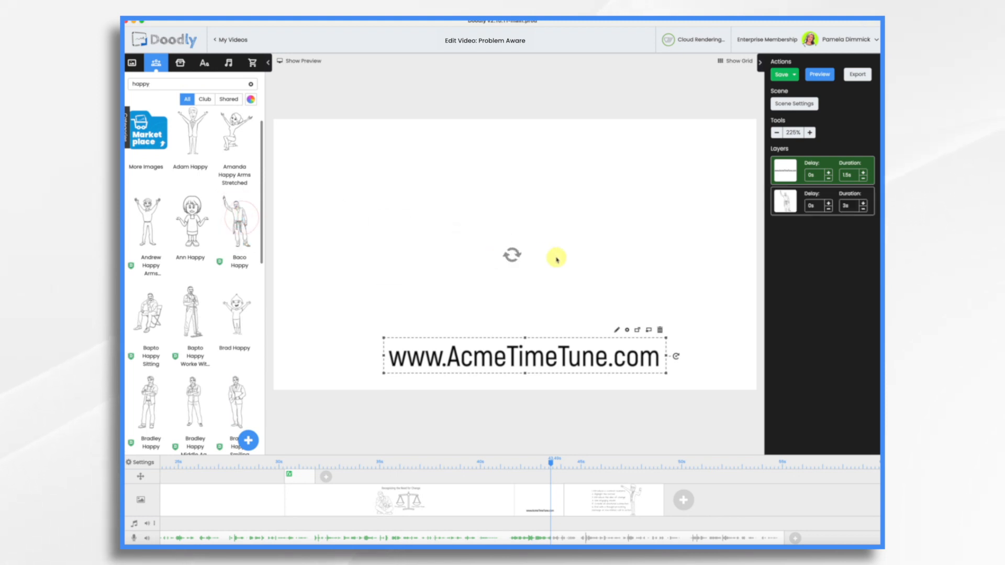
# Move the web address text to the upper part of the scene and enlarge and position the happy man beneath it.
pyautogui.moveTo(538, 360); pyautogui.dragTo(523, 155)
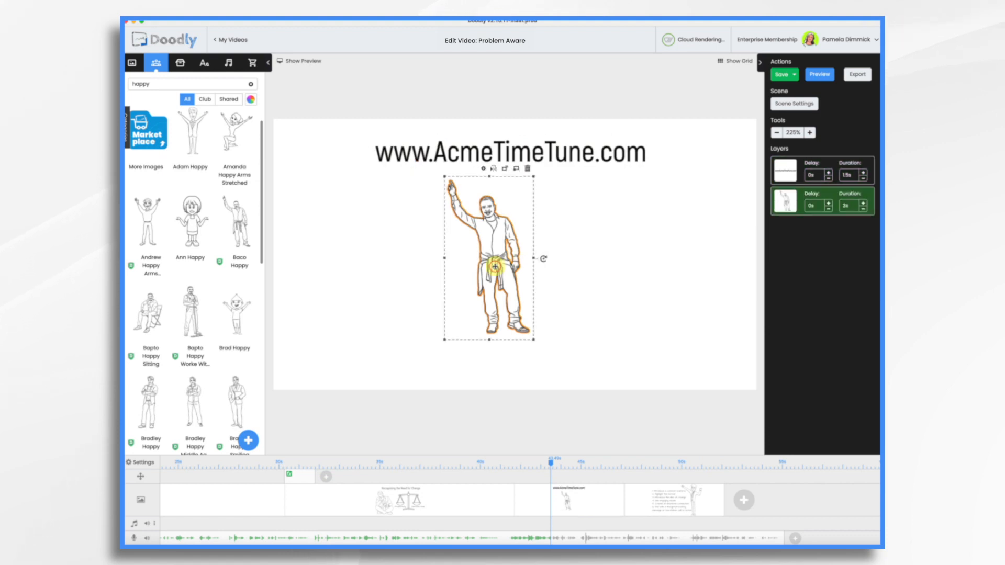
pyautogui.moveTo(480, 269); pyautogui.dragTo(520, 304)
pyautogui.moveTo(515, 214); pyautogui.dragTo(507, 157)
pyautogui.click(694, 311)
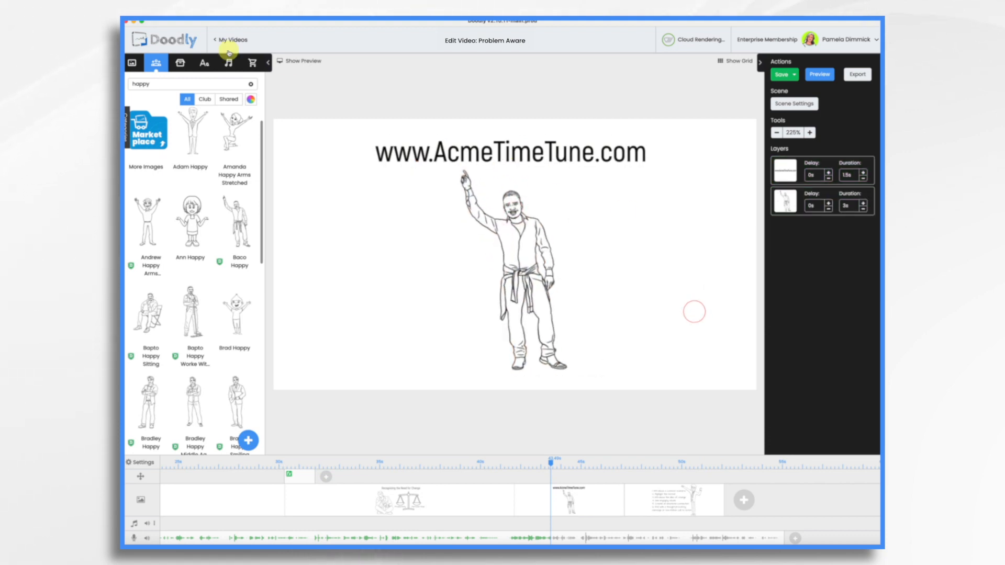
# Upload Acme Time Tune.png as a prop titled Acme Time Tune and place it beside the happy man under the web address.
pyautogui.click(180, 64)
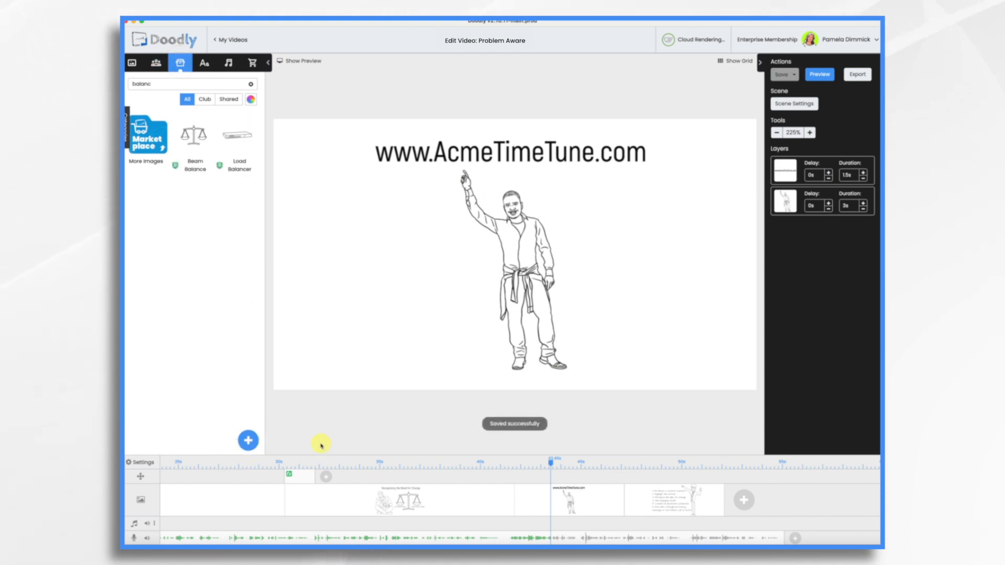
pyautogui.click(247, 443)
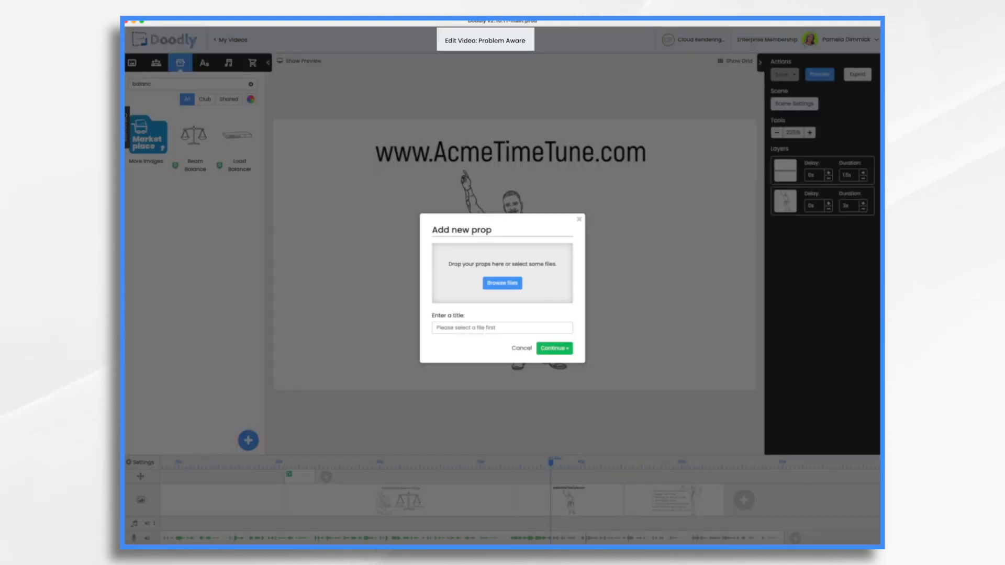
pyautogui.moveTo(602, 293); pyautogui.dragTo(511, 259)
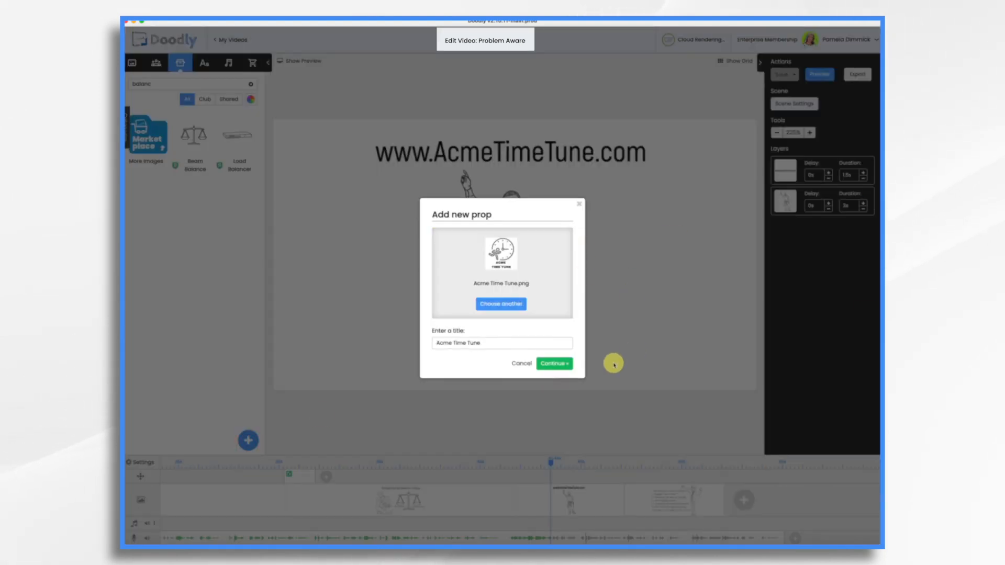
pyautogui.click(553, 361)
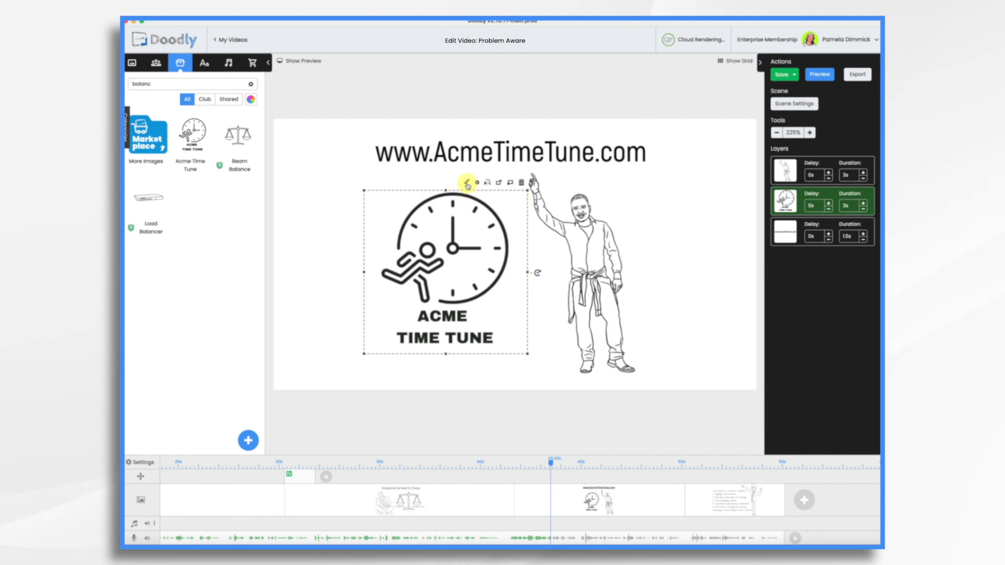
# Open the Acme Time Tune logo's draw path settings and change its reveal mode.
pyautogui.click(466, 184)
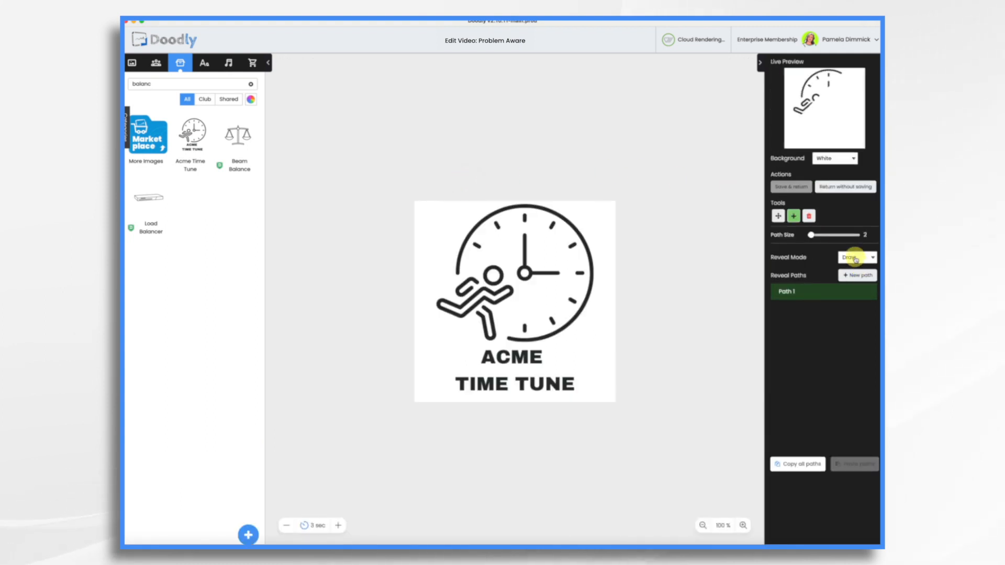
pyautogui.click(856, 258)
pyautogui.click(854, 274)
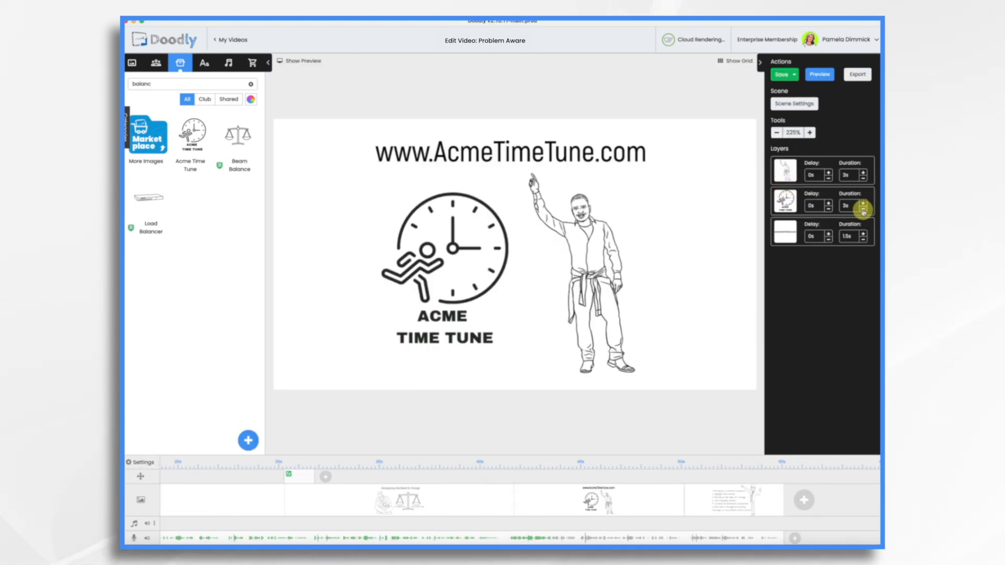
# Set the Acme Time Tune logo's duration to 1 s and the web address text's duration to 2 s.
pyautogui.click(863, 208)
pyautogui.click(863, 209)
pyautogui.click(863, 210)
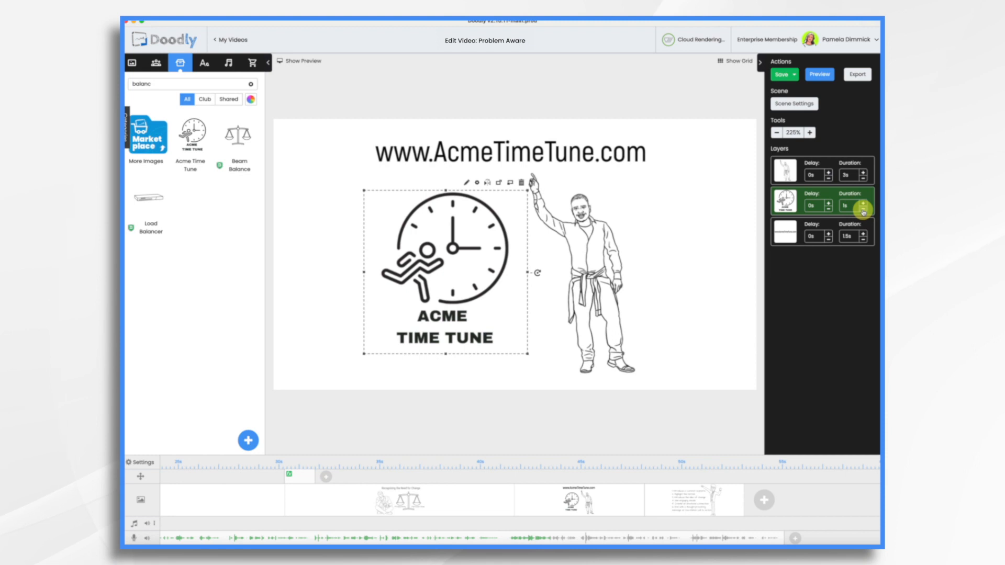
pyautogui.click(863, 233)
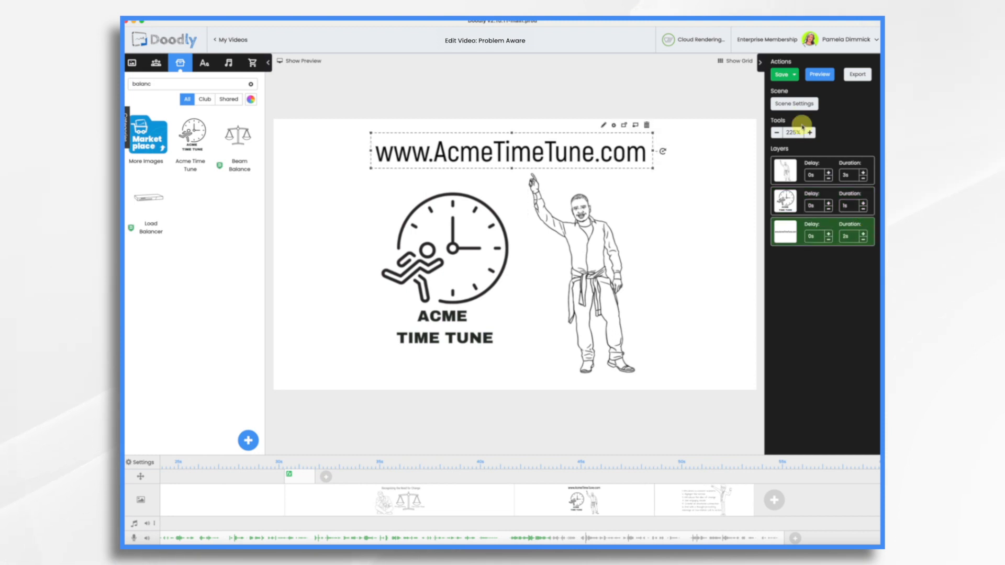